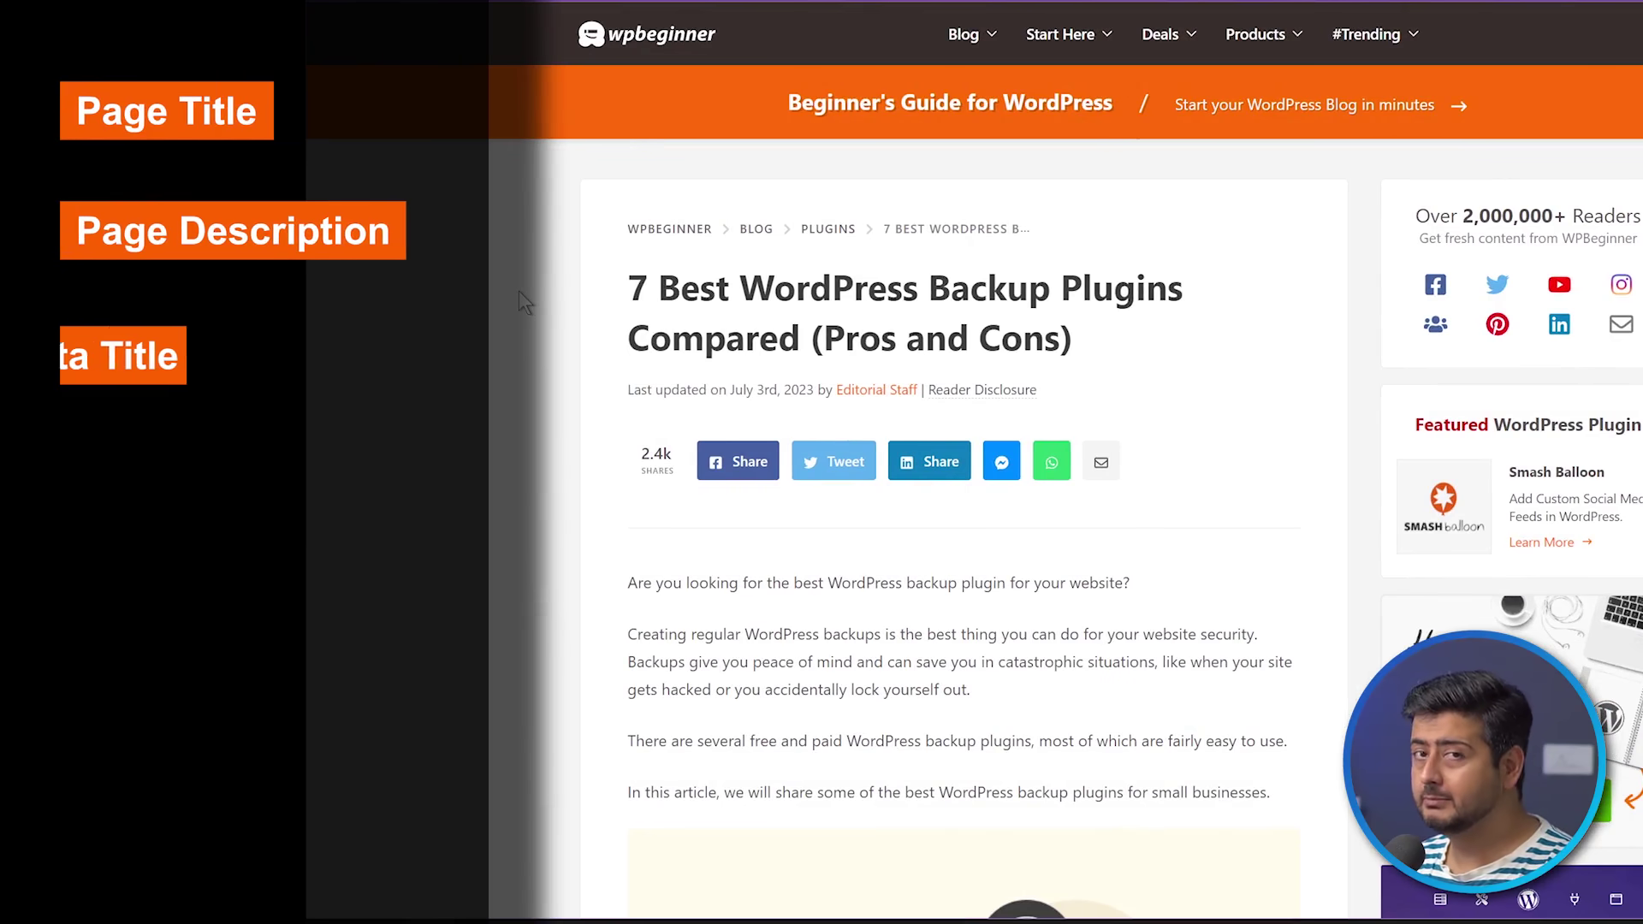
Step: Scroll the backup plugins article past Duplicator Pro down to the 2. UpdraftPlus section
scroll(582, 360, "down", 3)
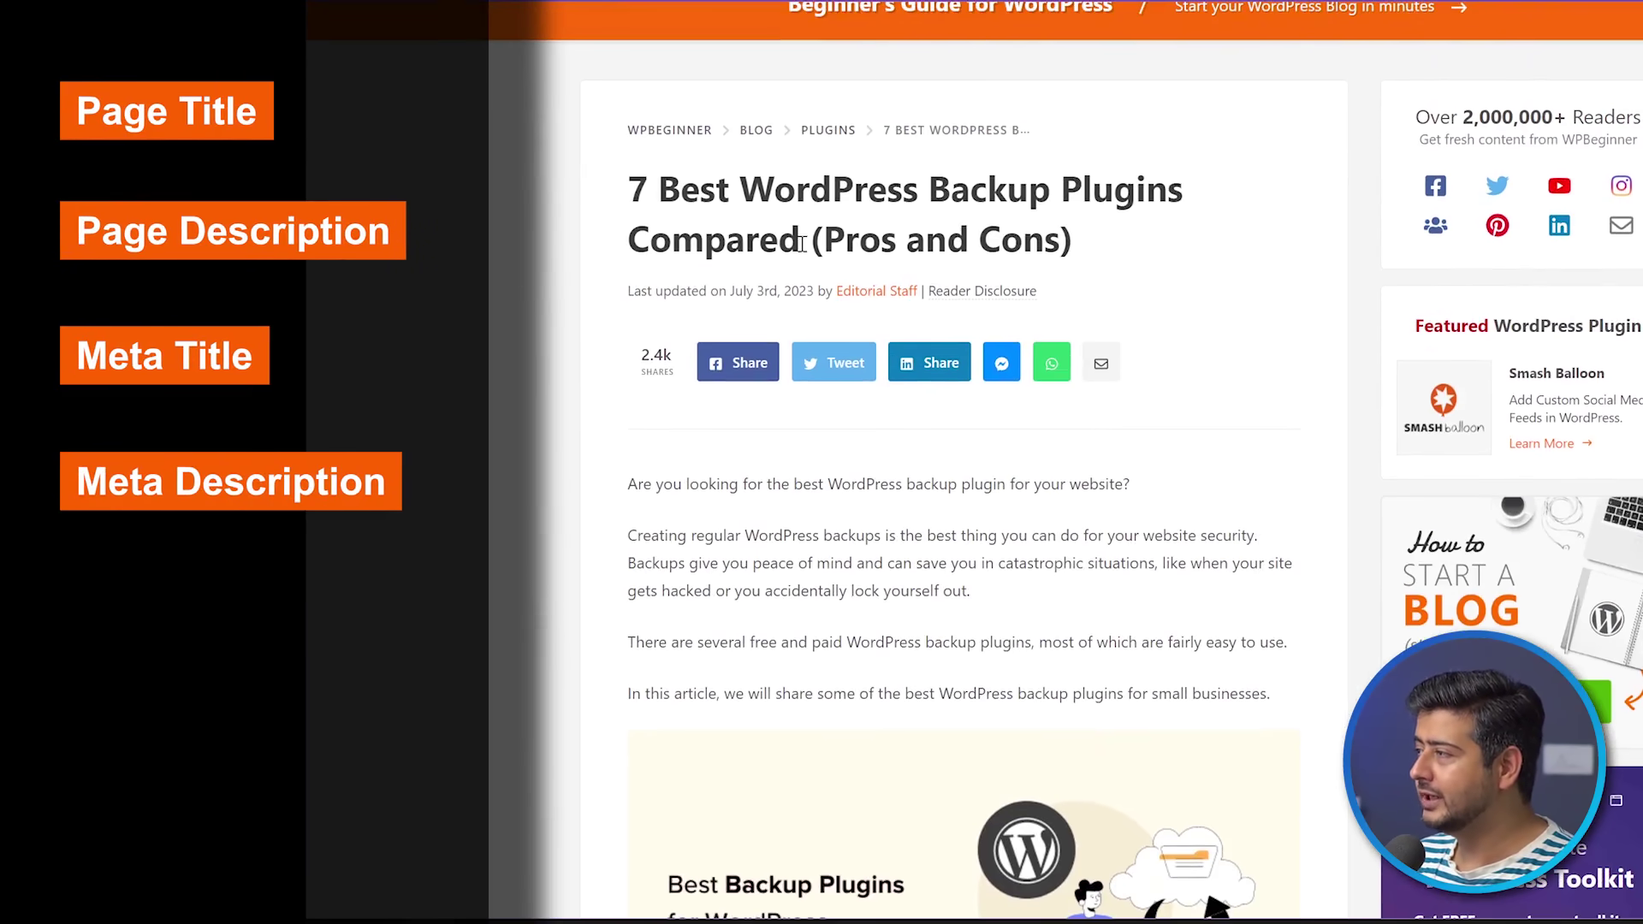
scroll(587, 356, "down", 3)
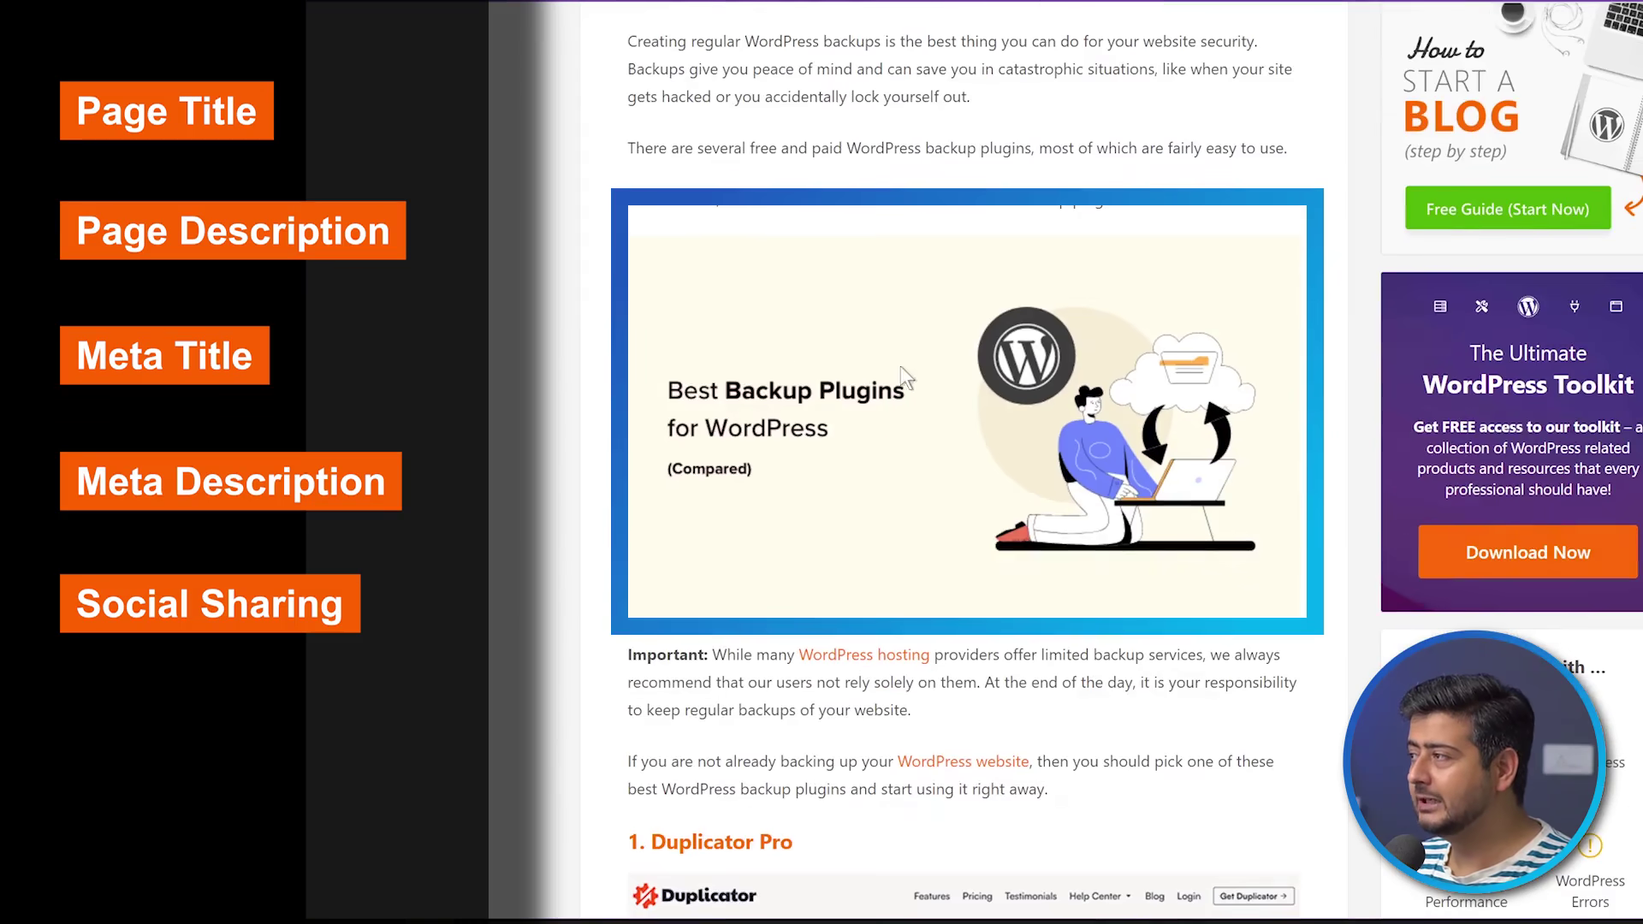
scroll(903, 364, "down", 2)
scroll(764, 394, "down", 3)
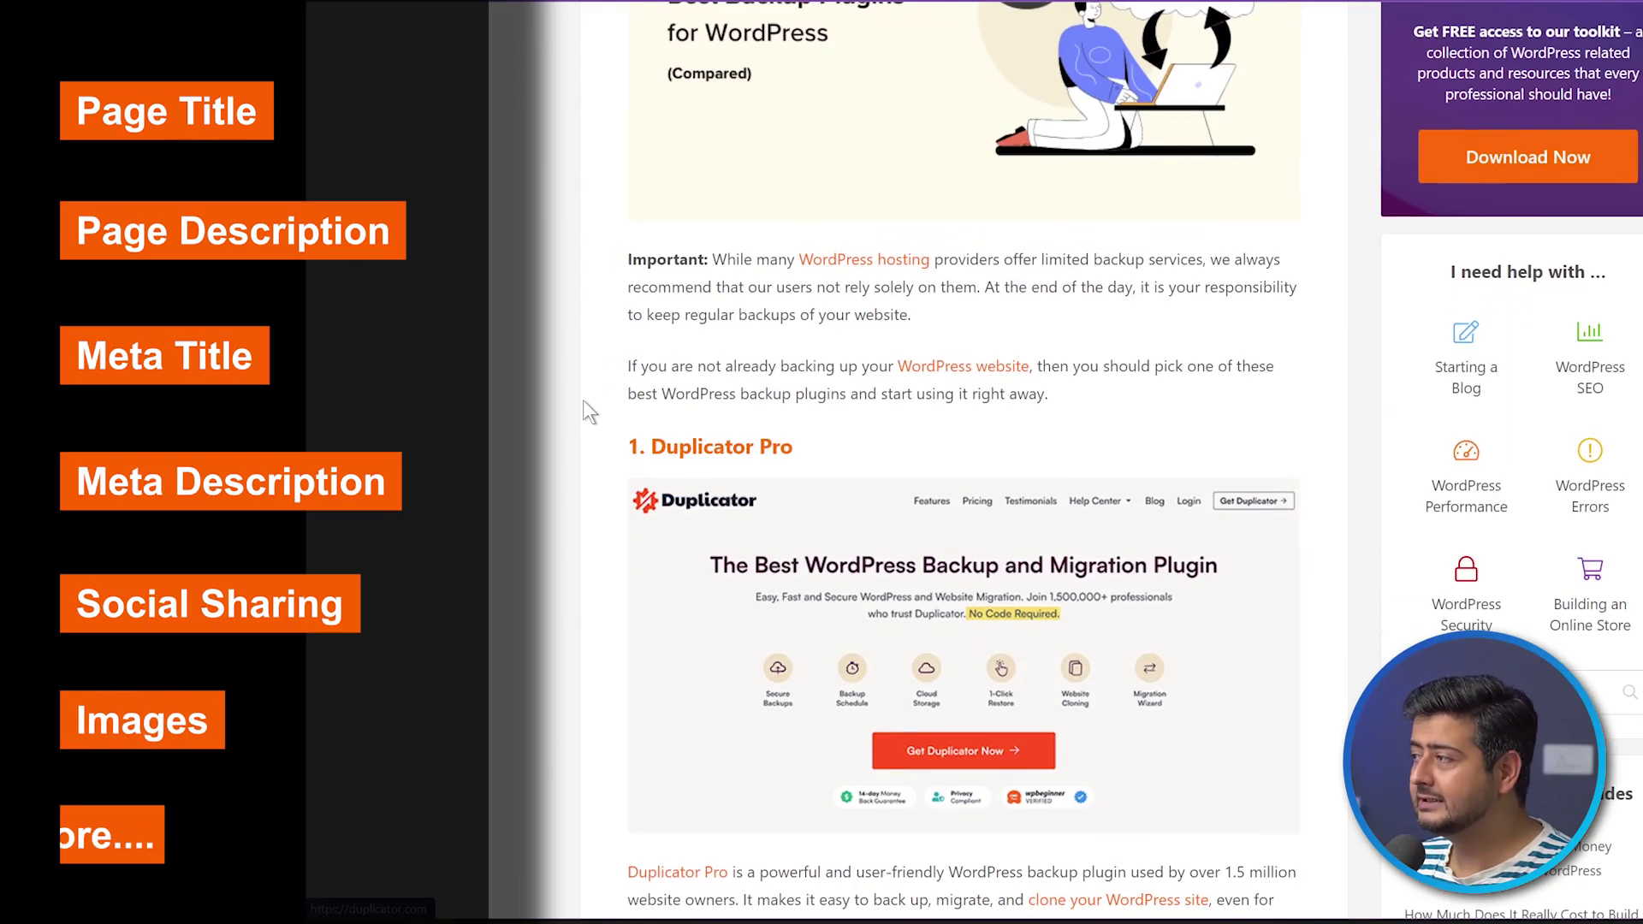
scroll(582, 402, "down", 5)
scroll(568, 402, "down", 10)
scroll(558, 382, "down", 15)
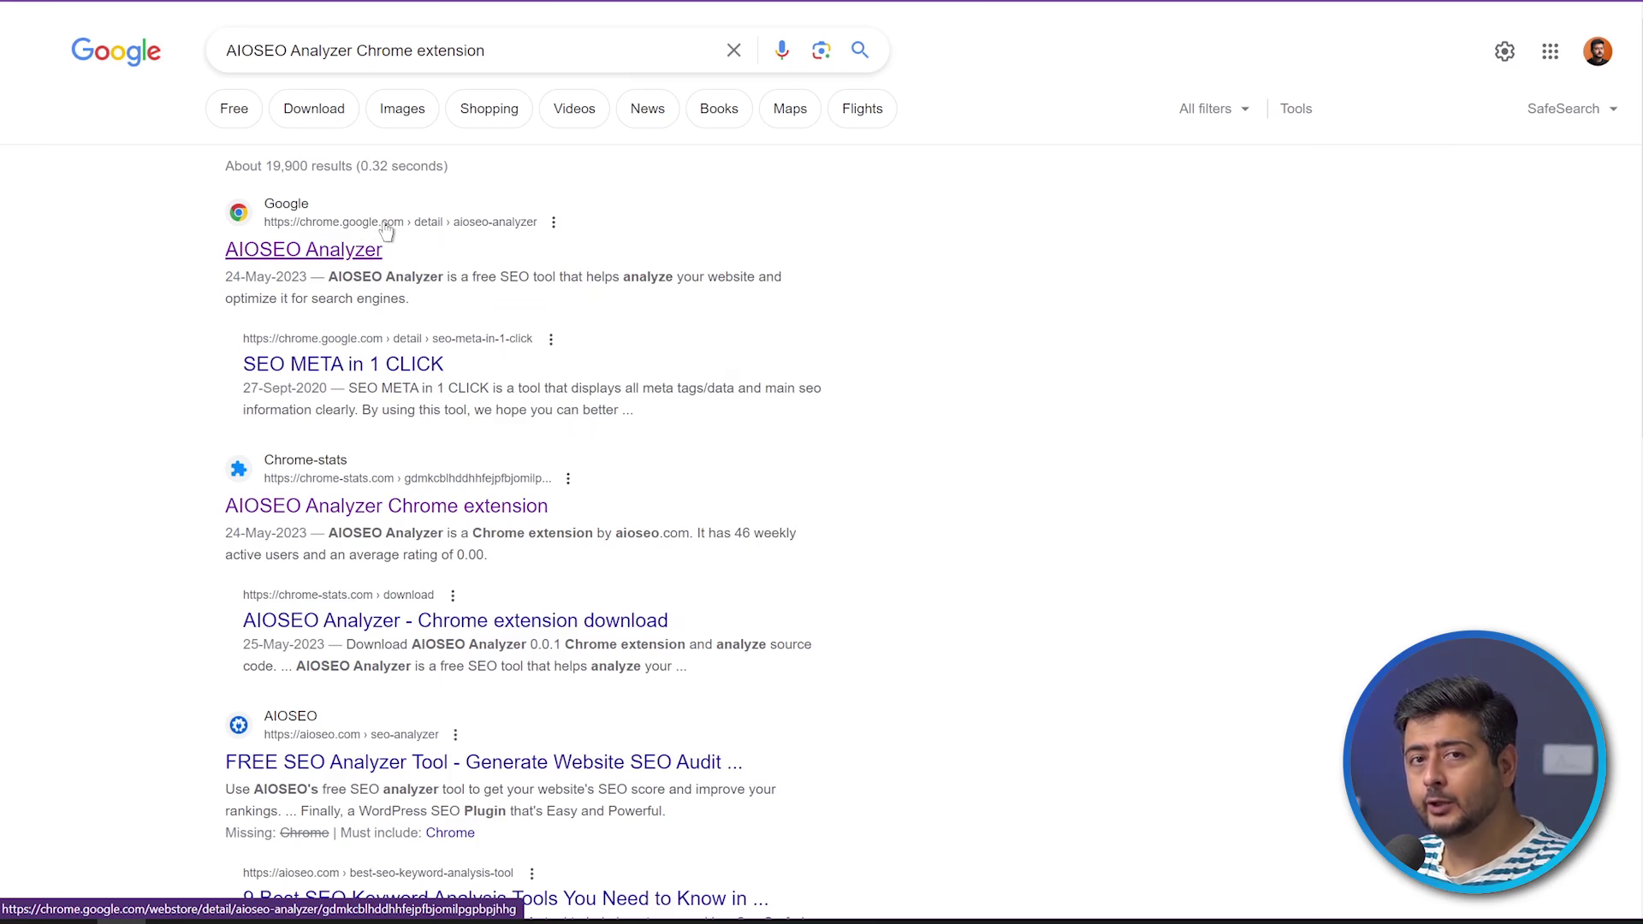
Step: Open the AIOSEO Analyzer result from chrome.google.com in the search results
left_click(322, 249)
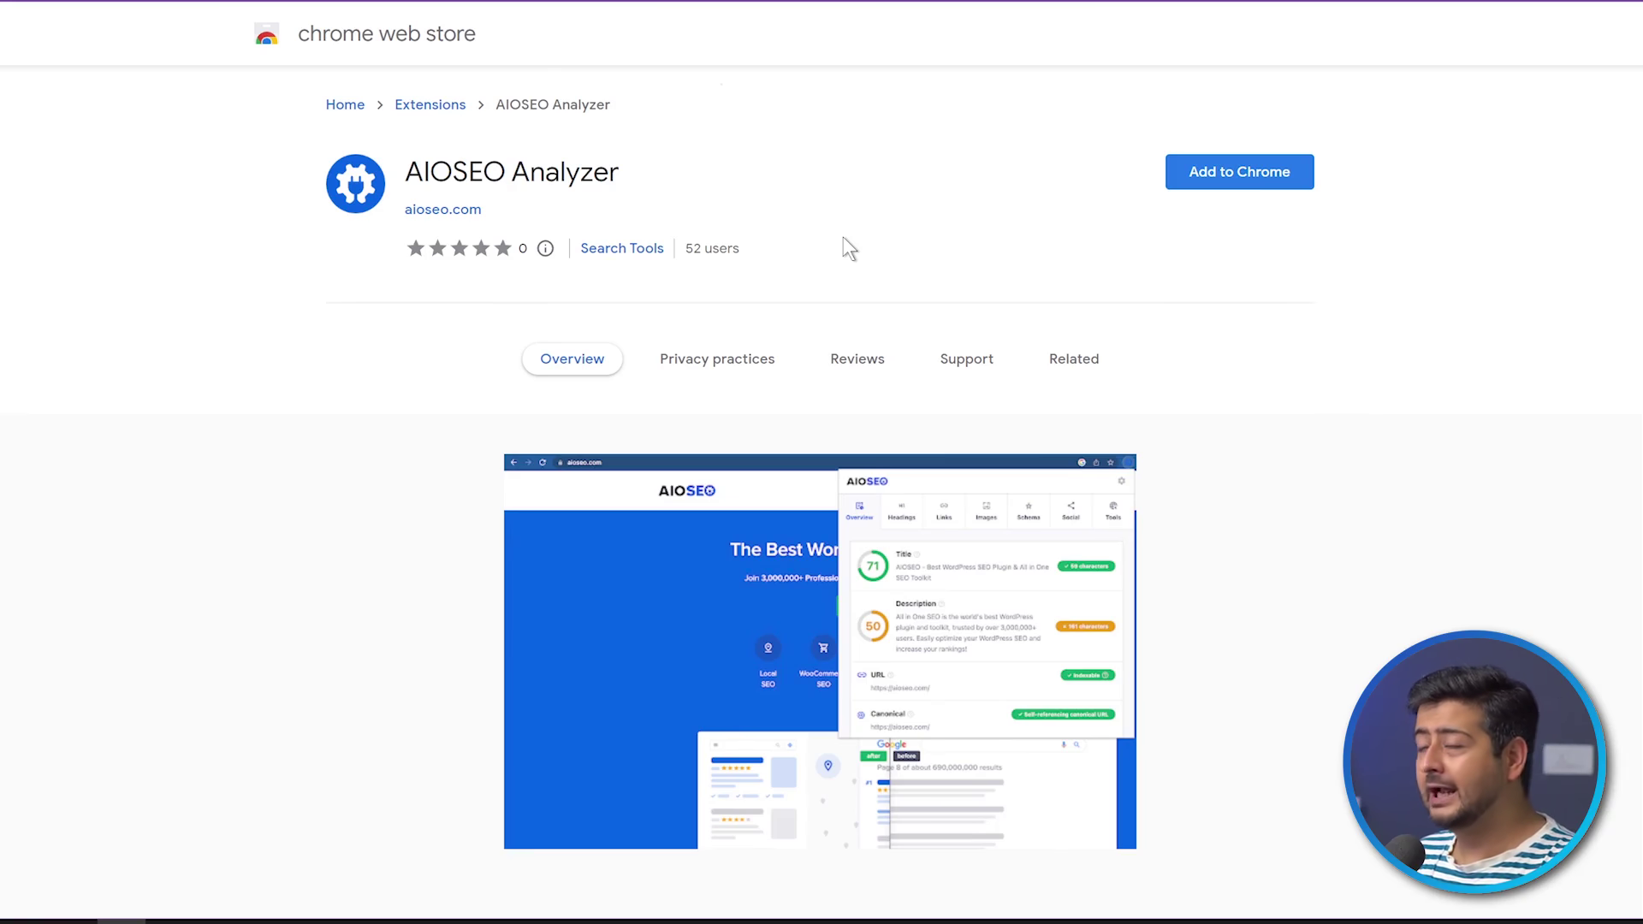
Step: Add the AIOSEO Analyzer extension to Chrome and confirm the installation
left_click(1200, 176)
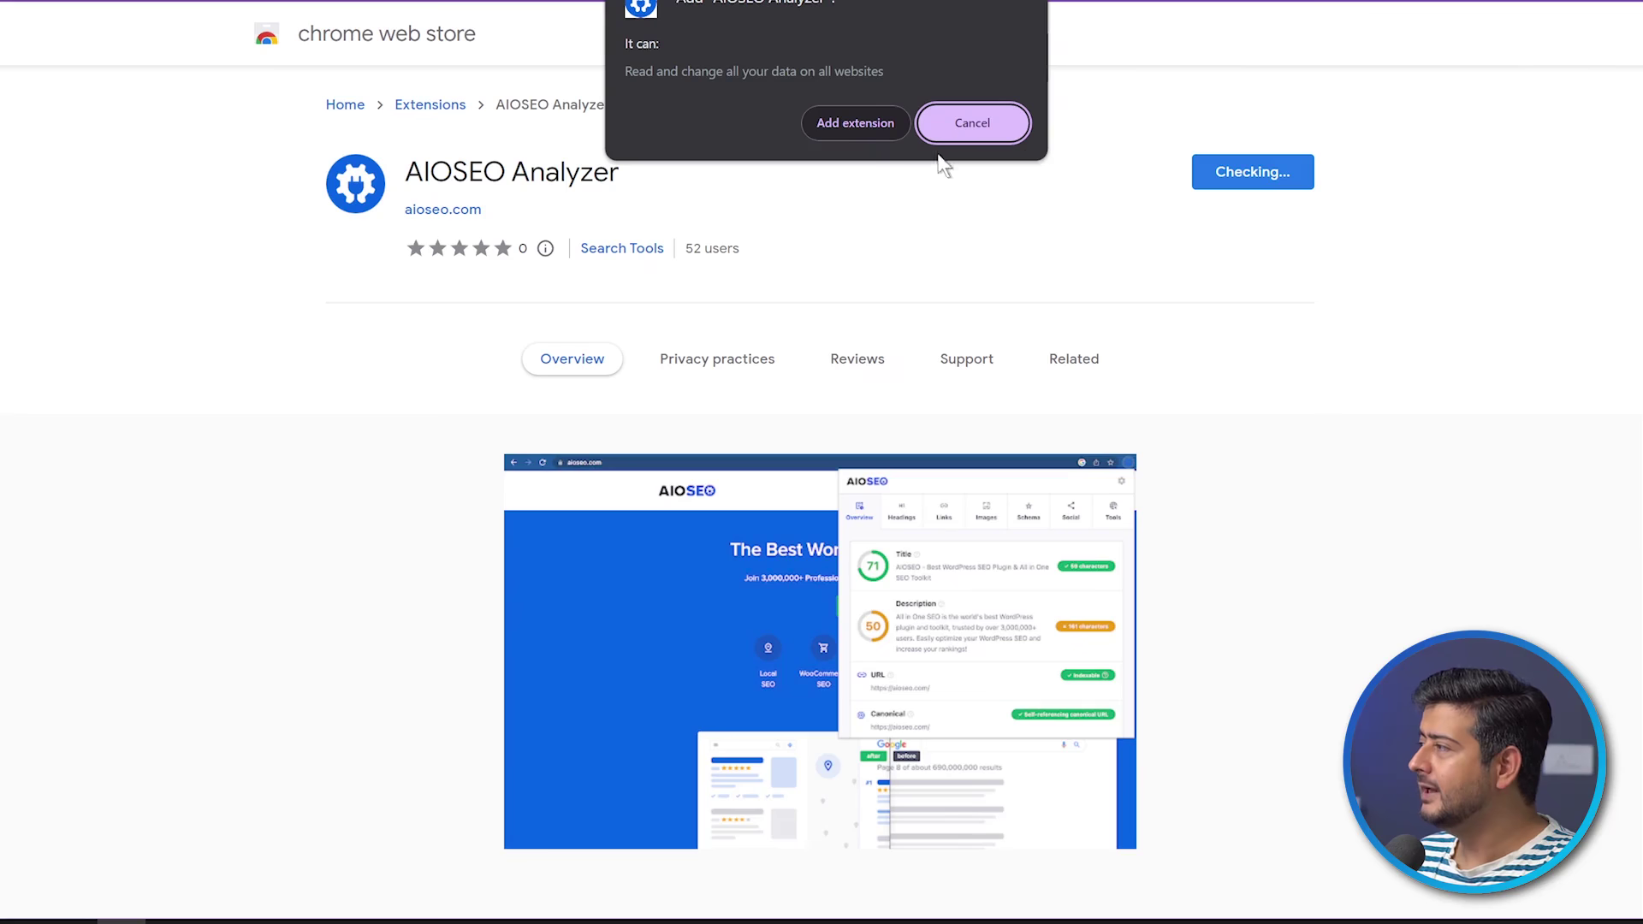
left_click(855, 122)
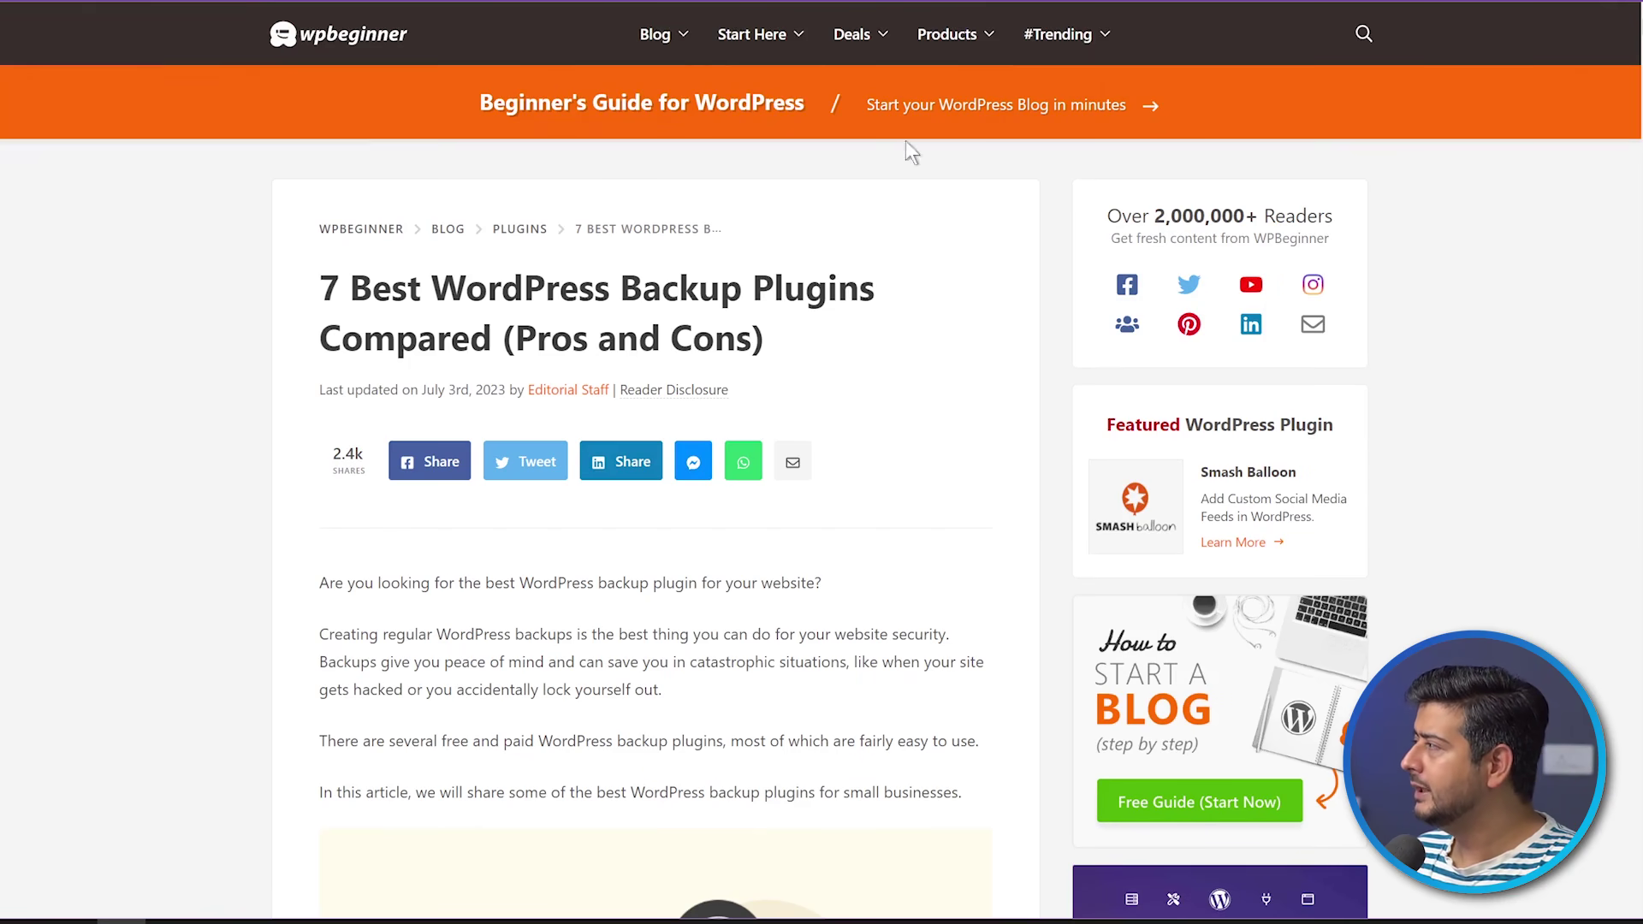
Step: Pin AIOSEO Analyzer to the toolbar and open its article report showing title score 72 and description score 69
left_click(1295, 219)
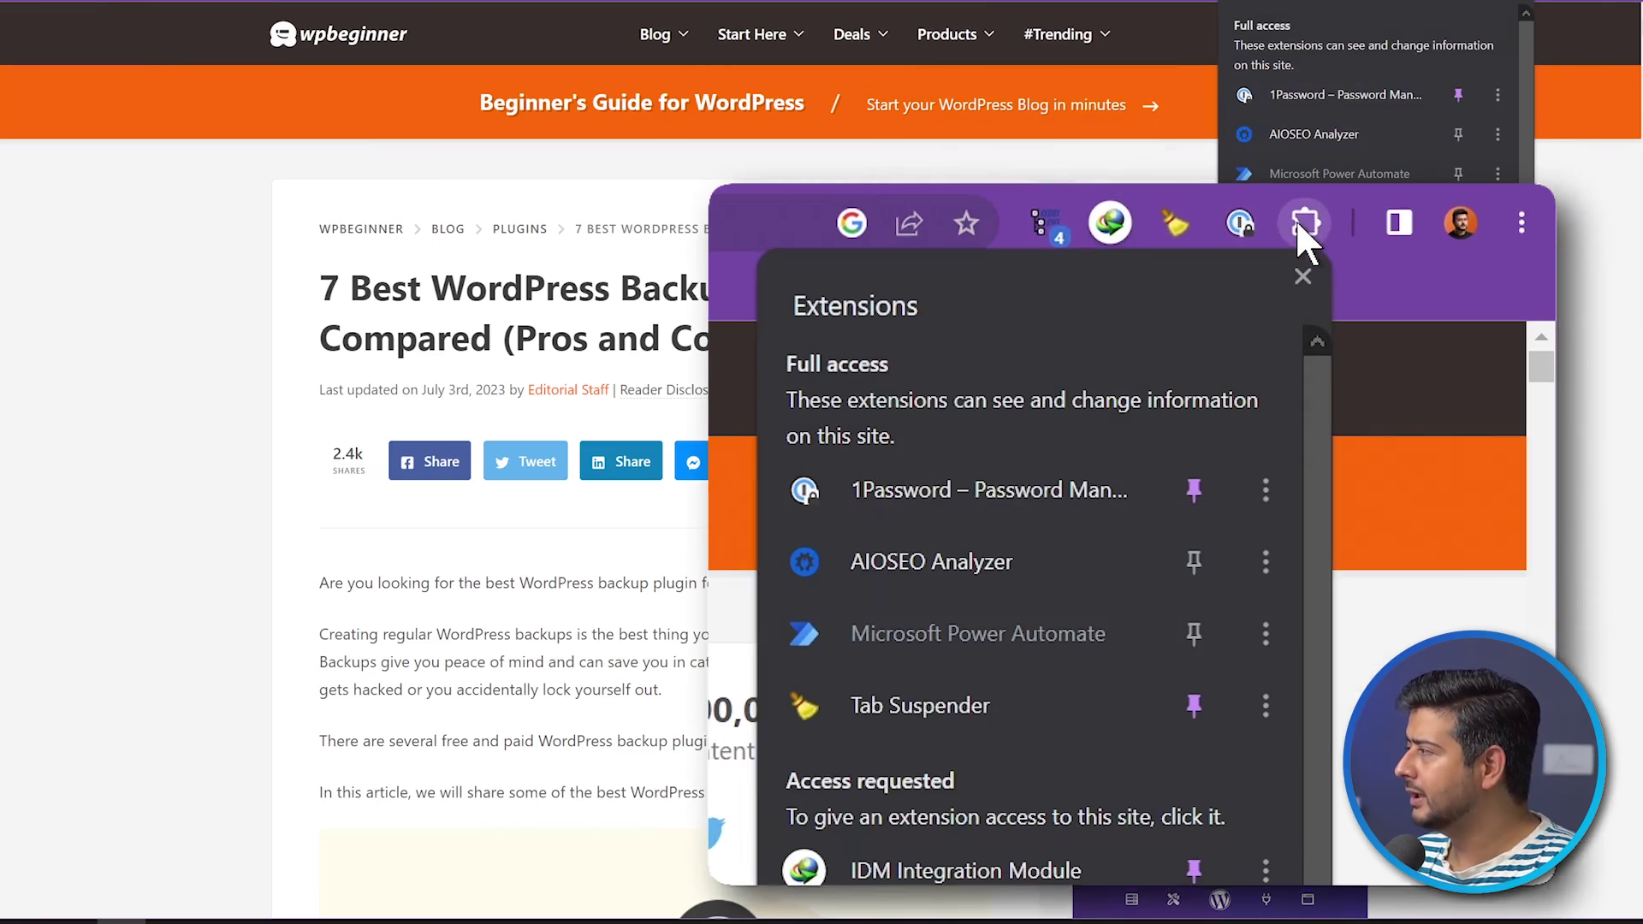
left_click(1458, 133)
left_click(238, 322)
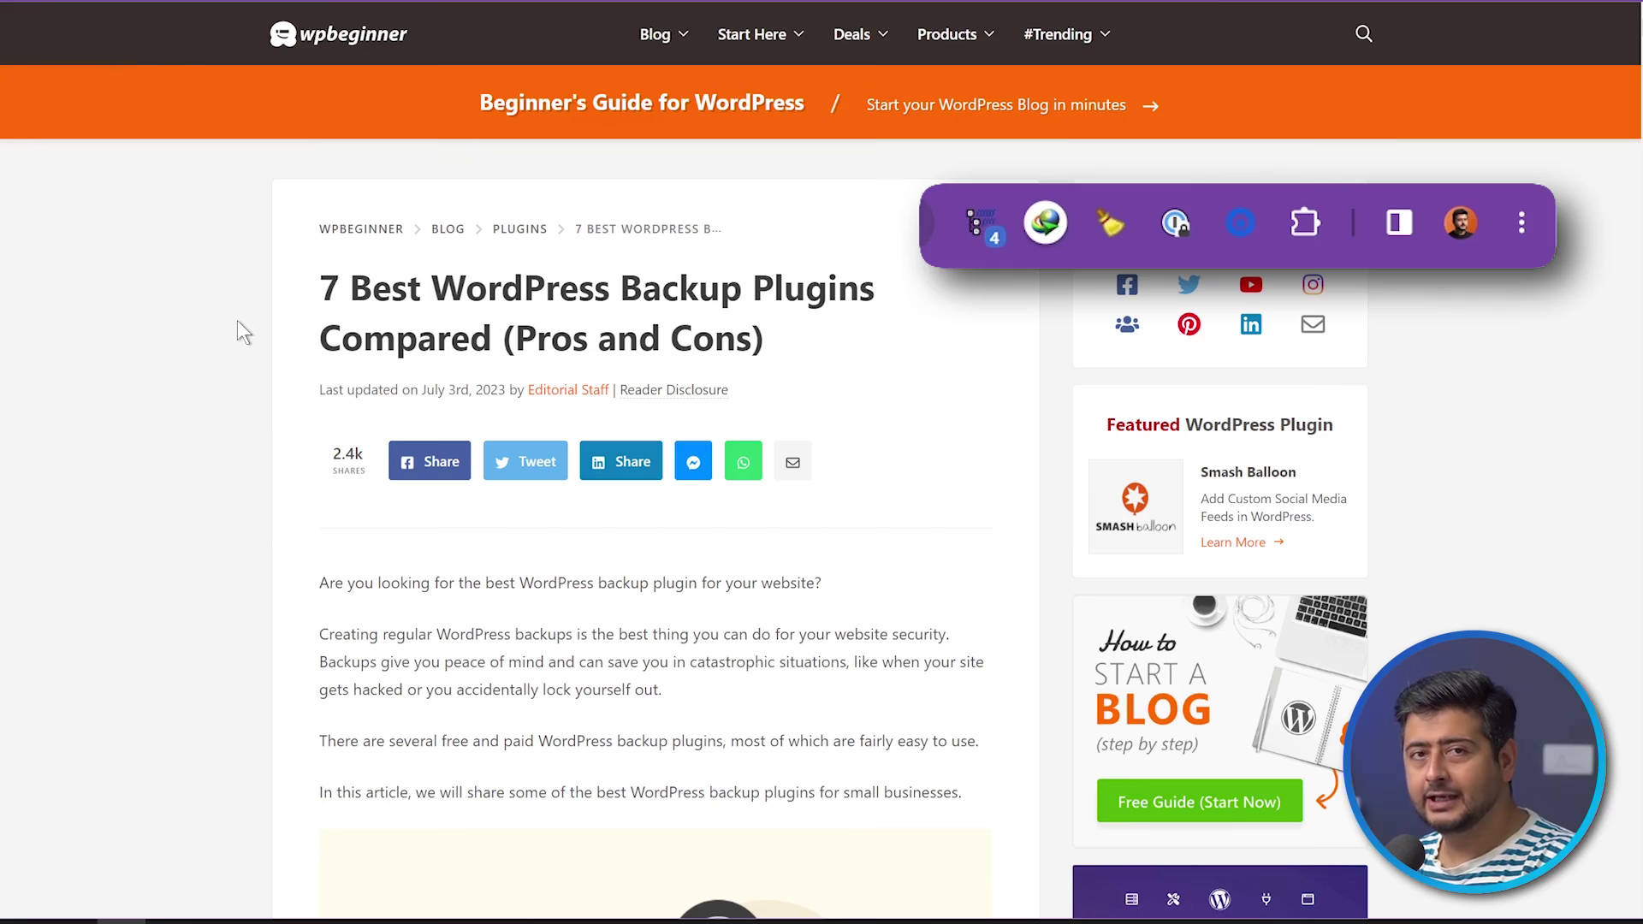
left_click(1241, 224)
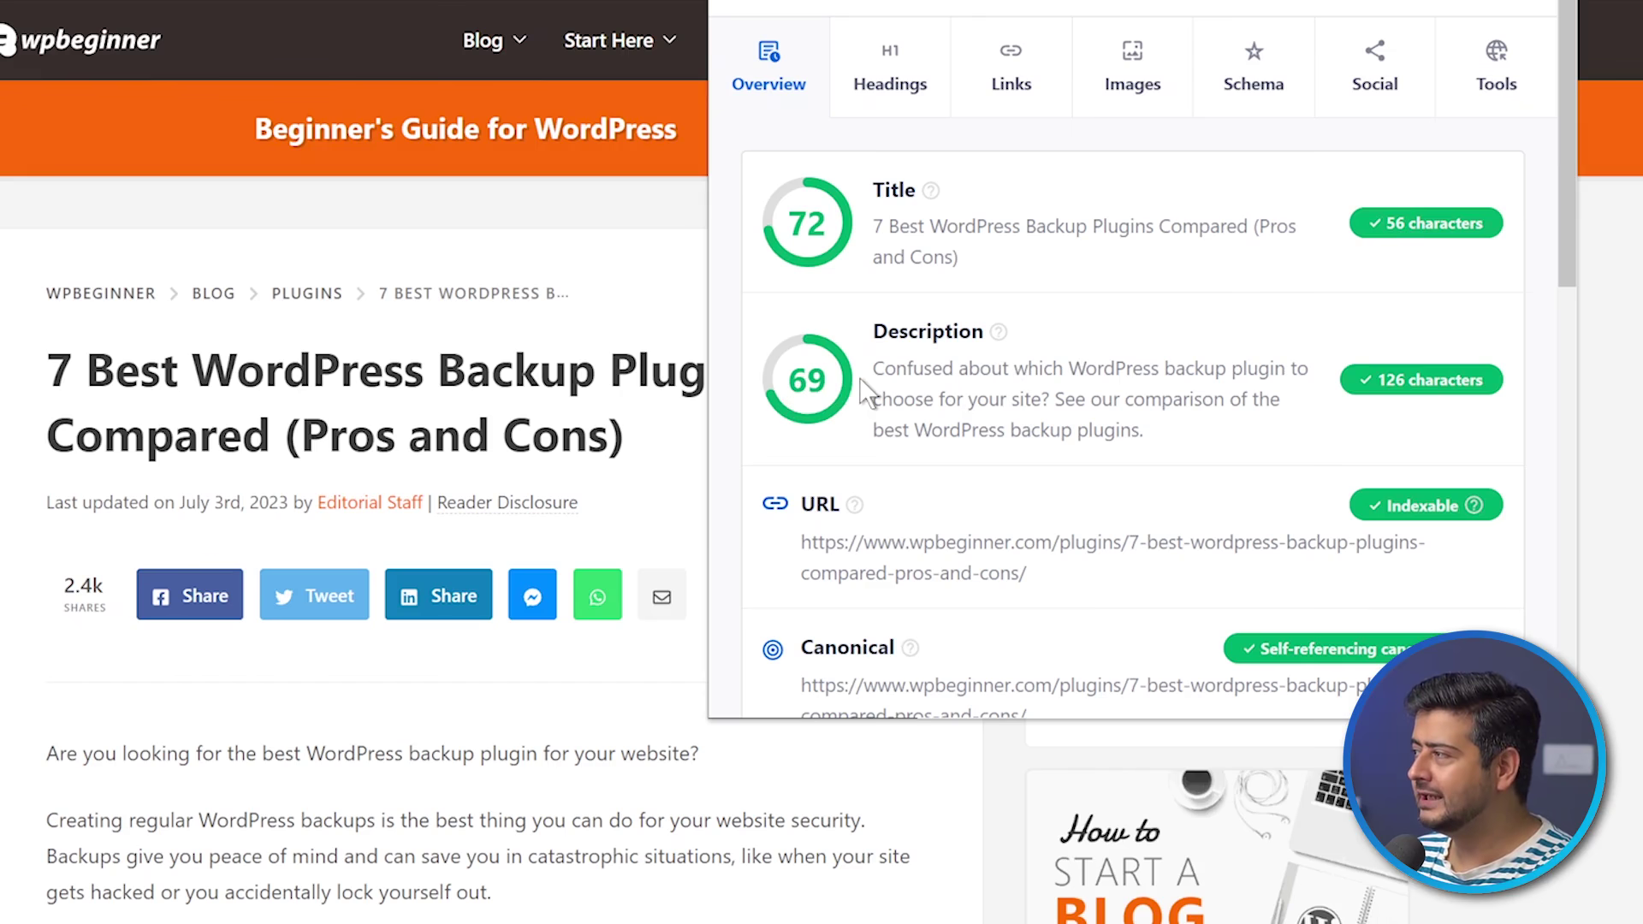
scroll(1036, 394, "down", 1)
scroll(1014, 407, "up", 1)
scroll(1011, 409, "down", 3)
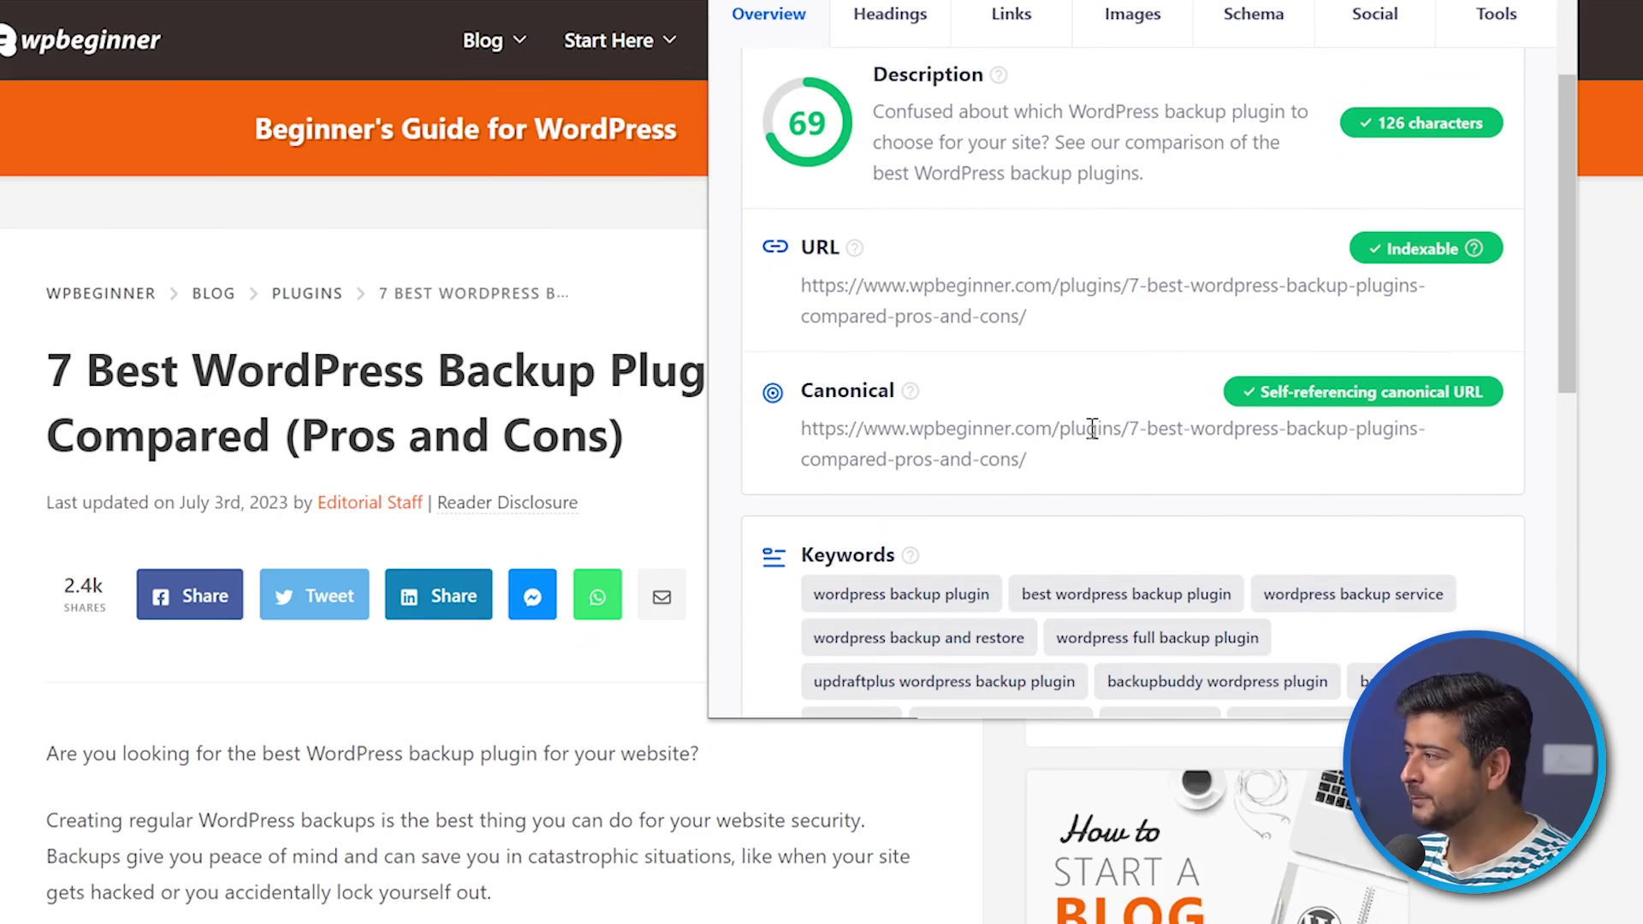
scroll(1092, 428, "down", 7)
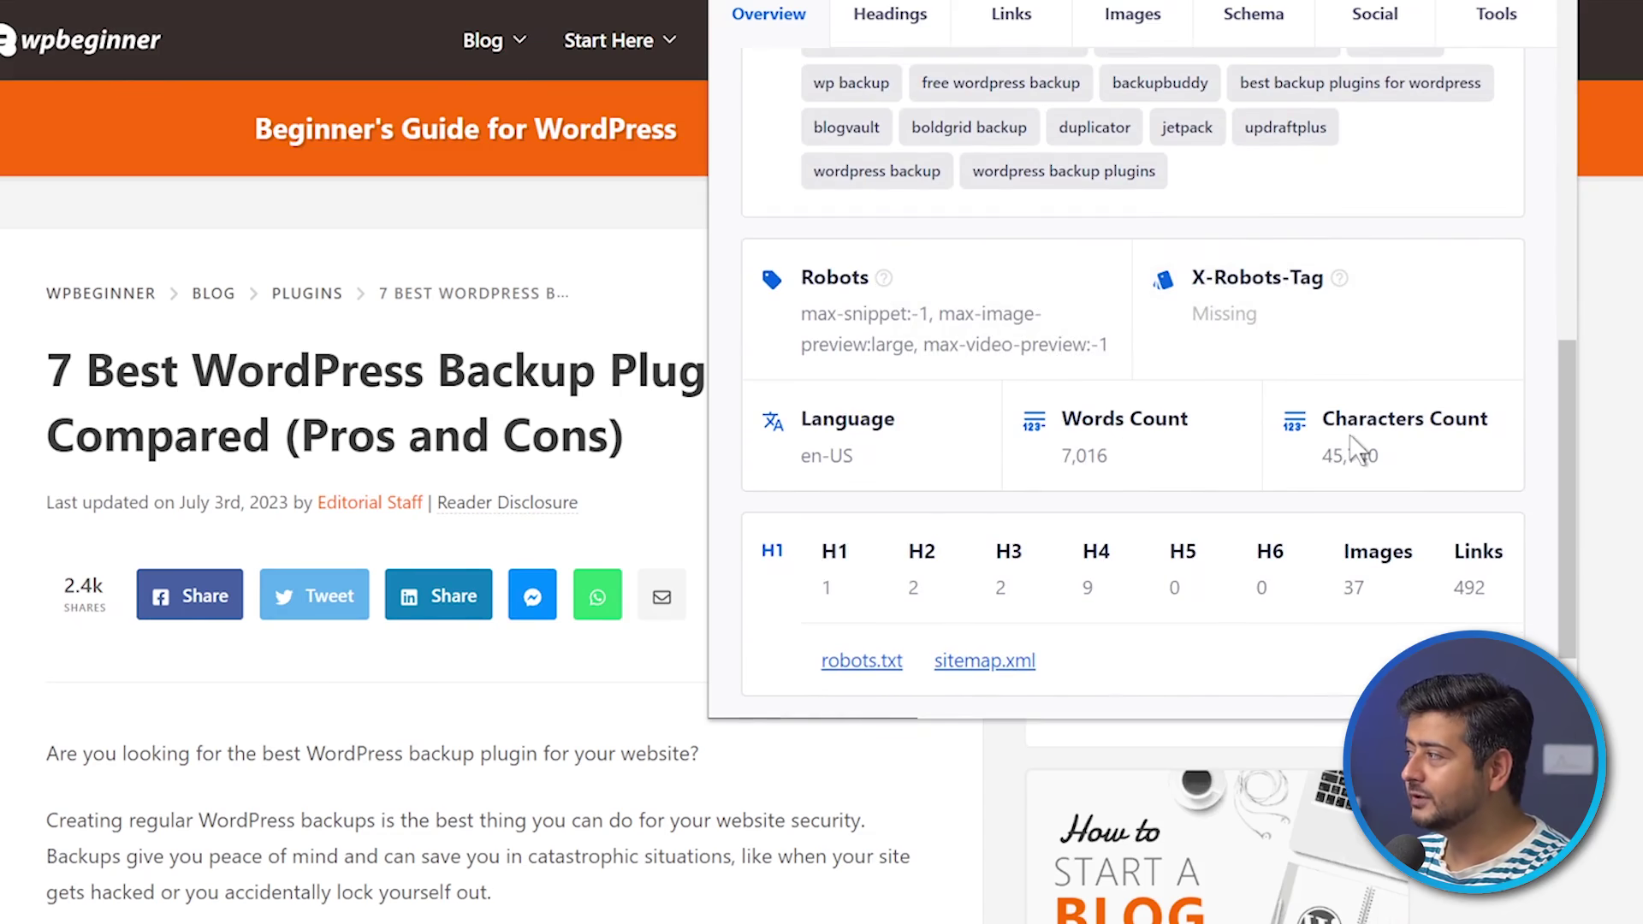
scroll(1364, 429, "down", 1)
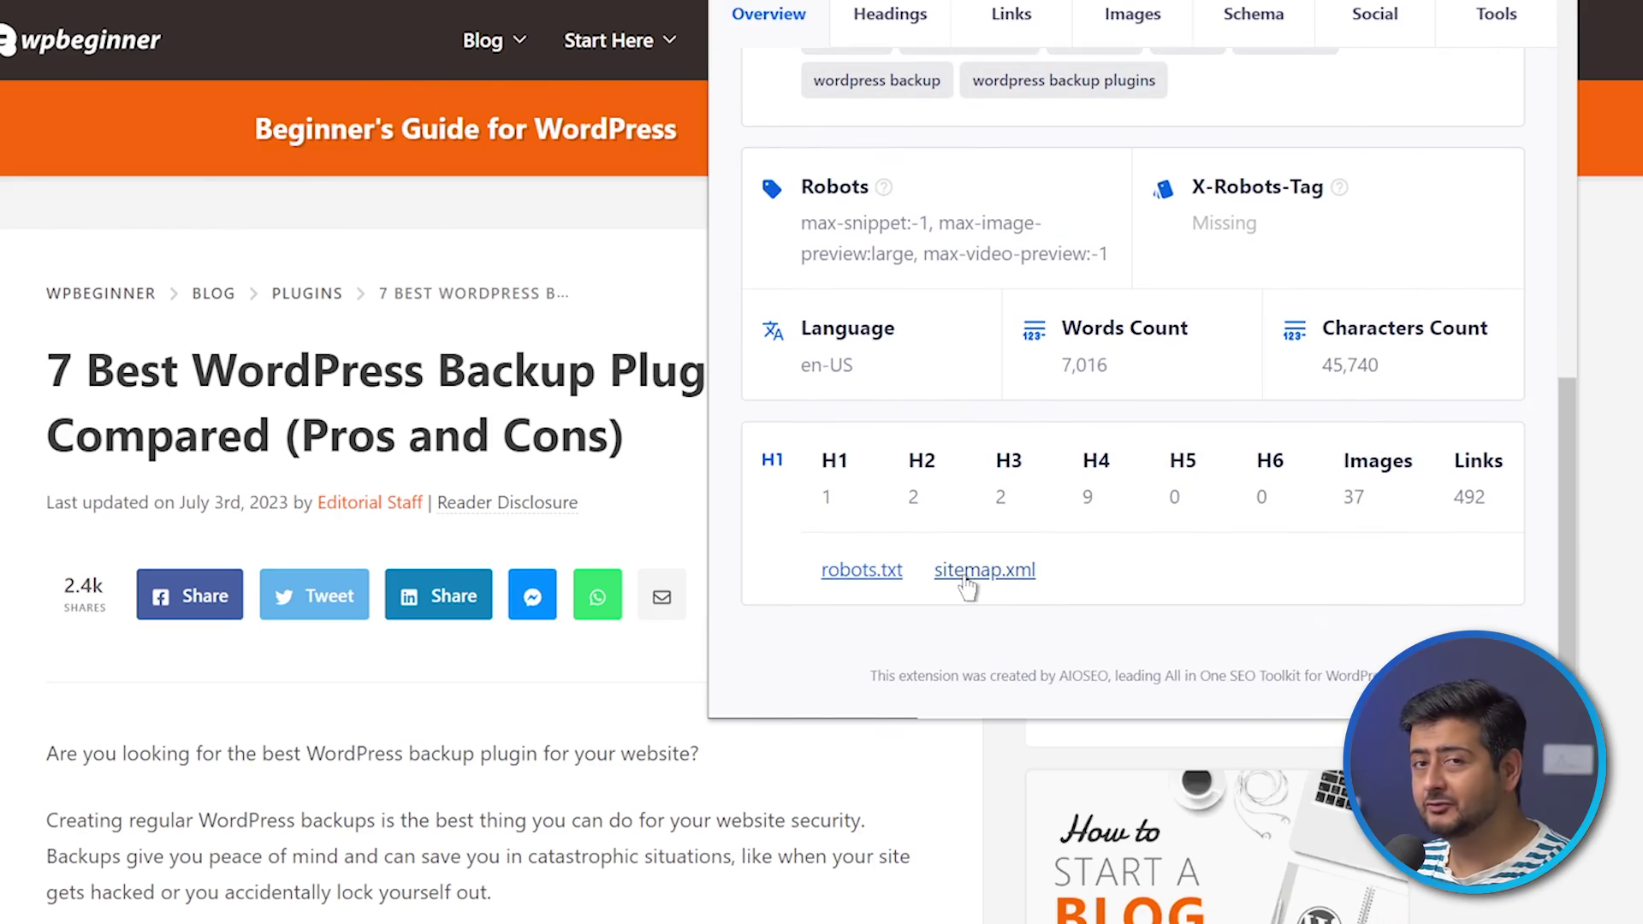
scroll(1164, 575, "up", 10)
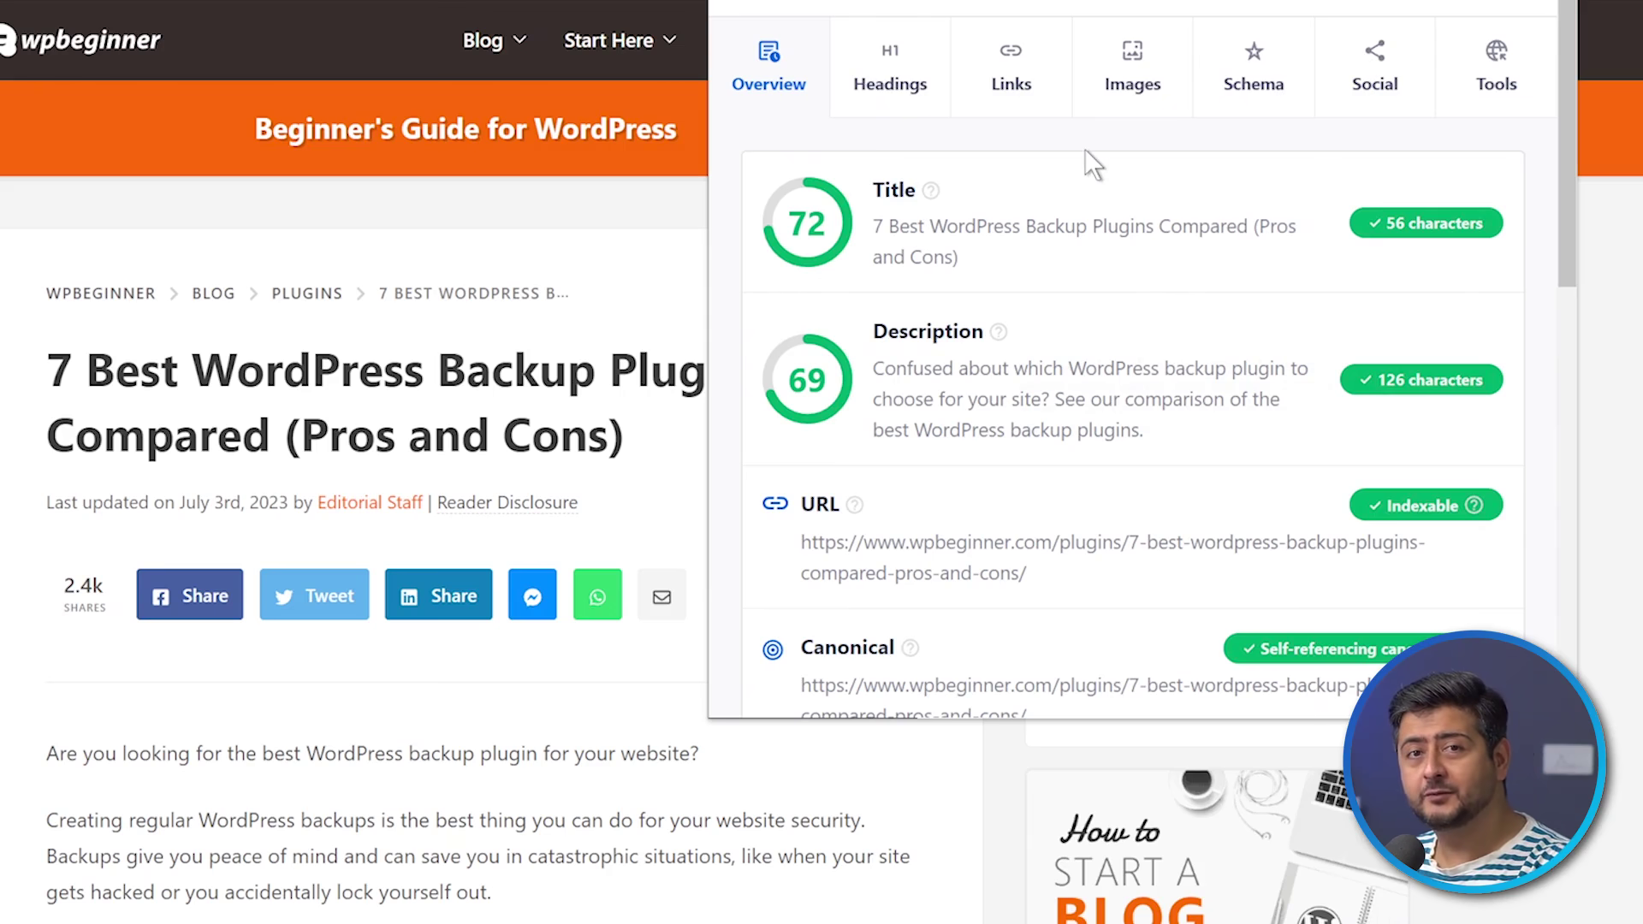
Step: Open the Headings report and scroll through the article's heading list
left_click(892, 83)
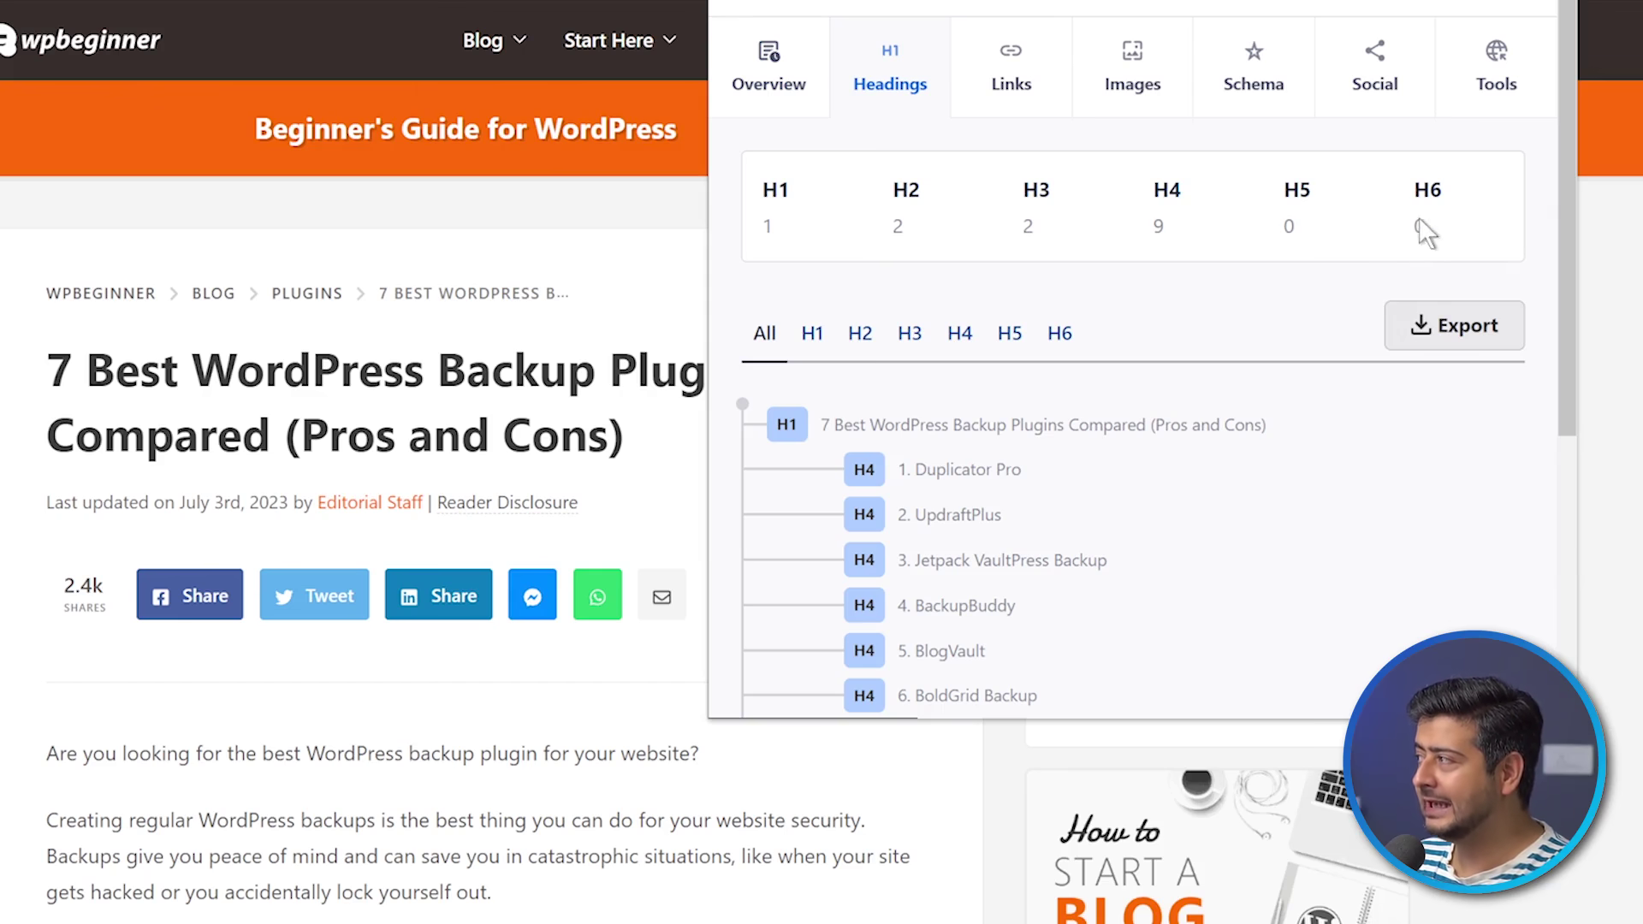
scroll(1142, 267, "down", 3)
scroll(1143, 267, "up", 3)
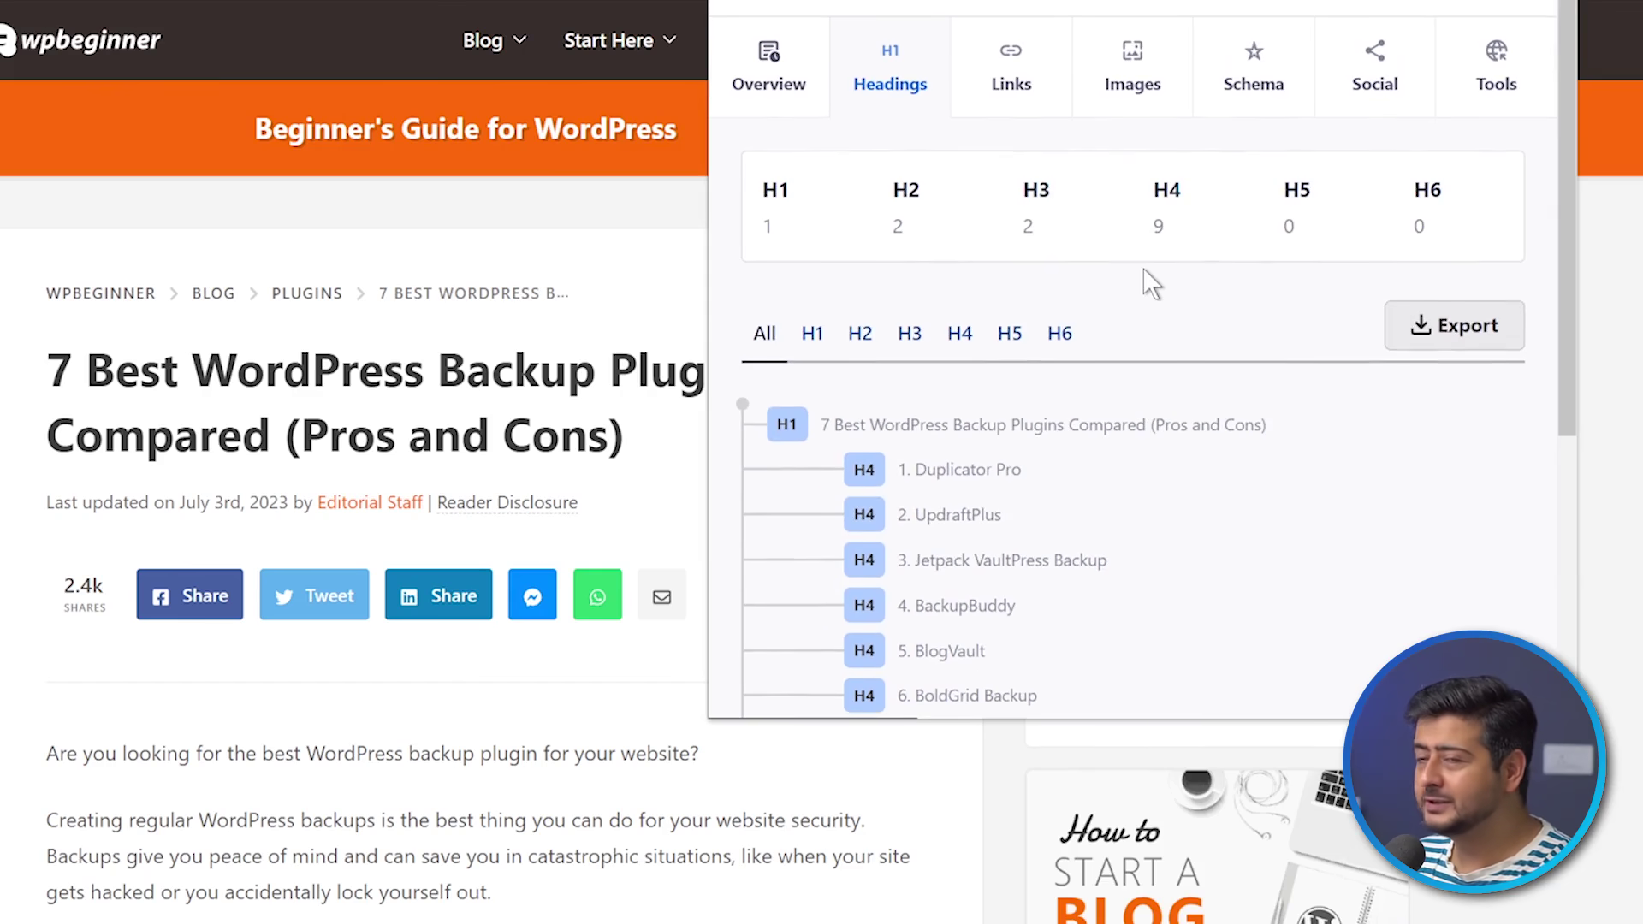
scroll(1199, 272, "down", 3)
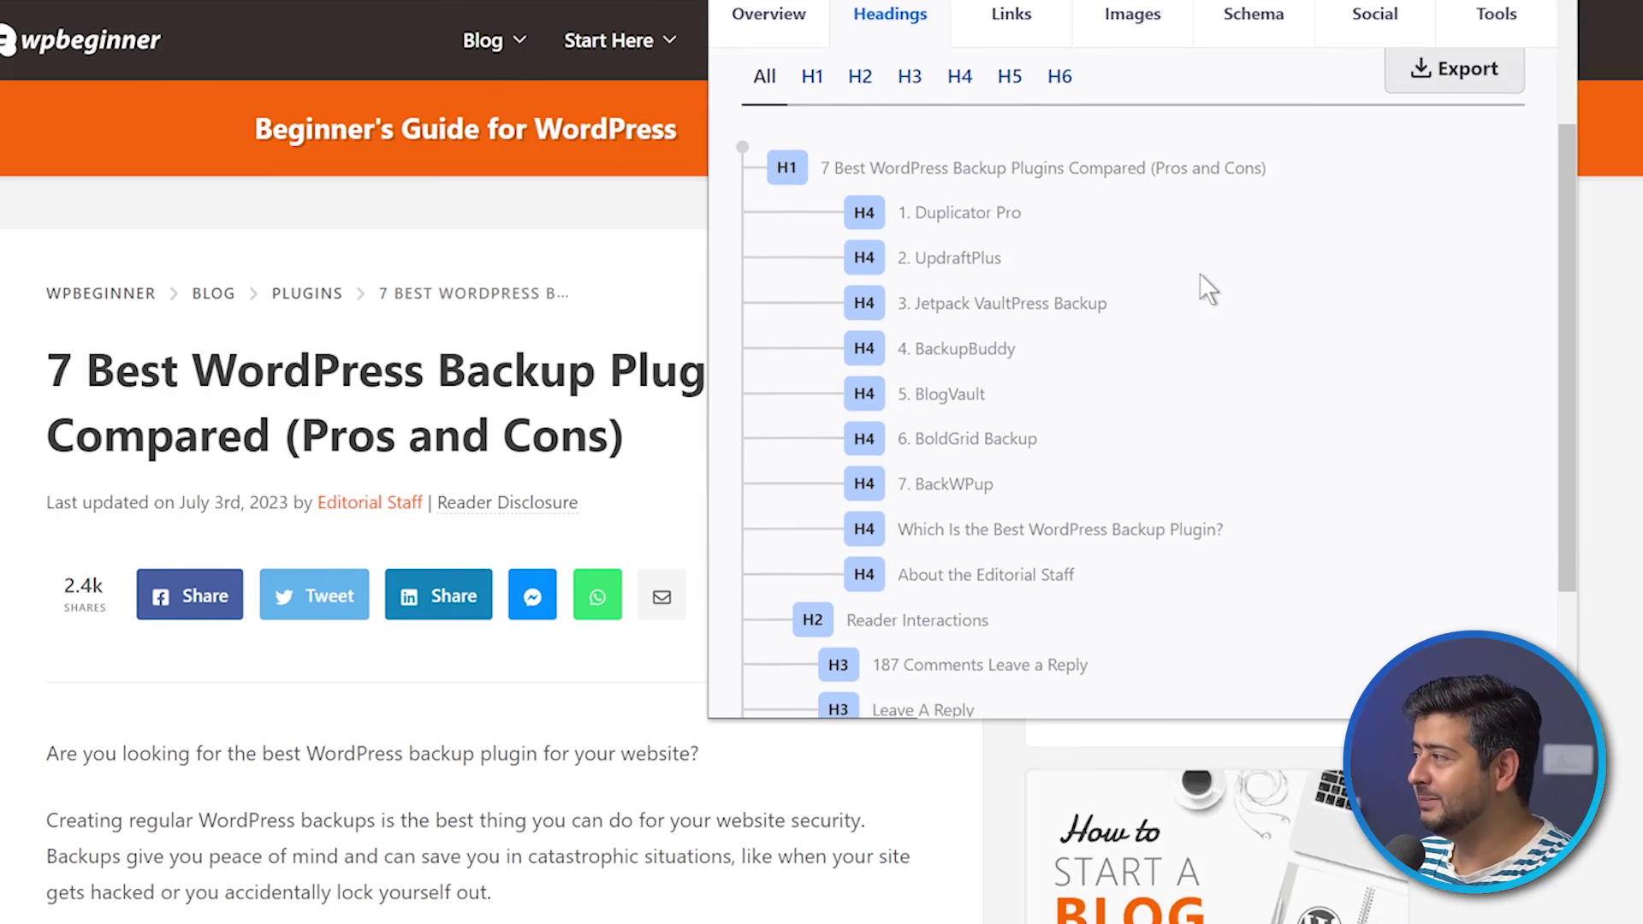
scroll(1006, 312, "down", 2)
scroll(1008, 319, "down", 1)
scroll(1133, 363, "up", 2)
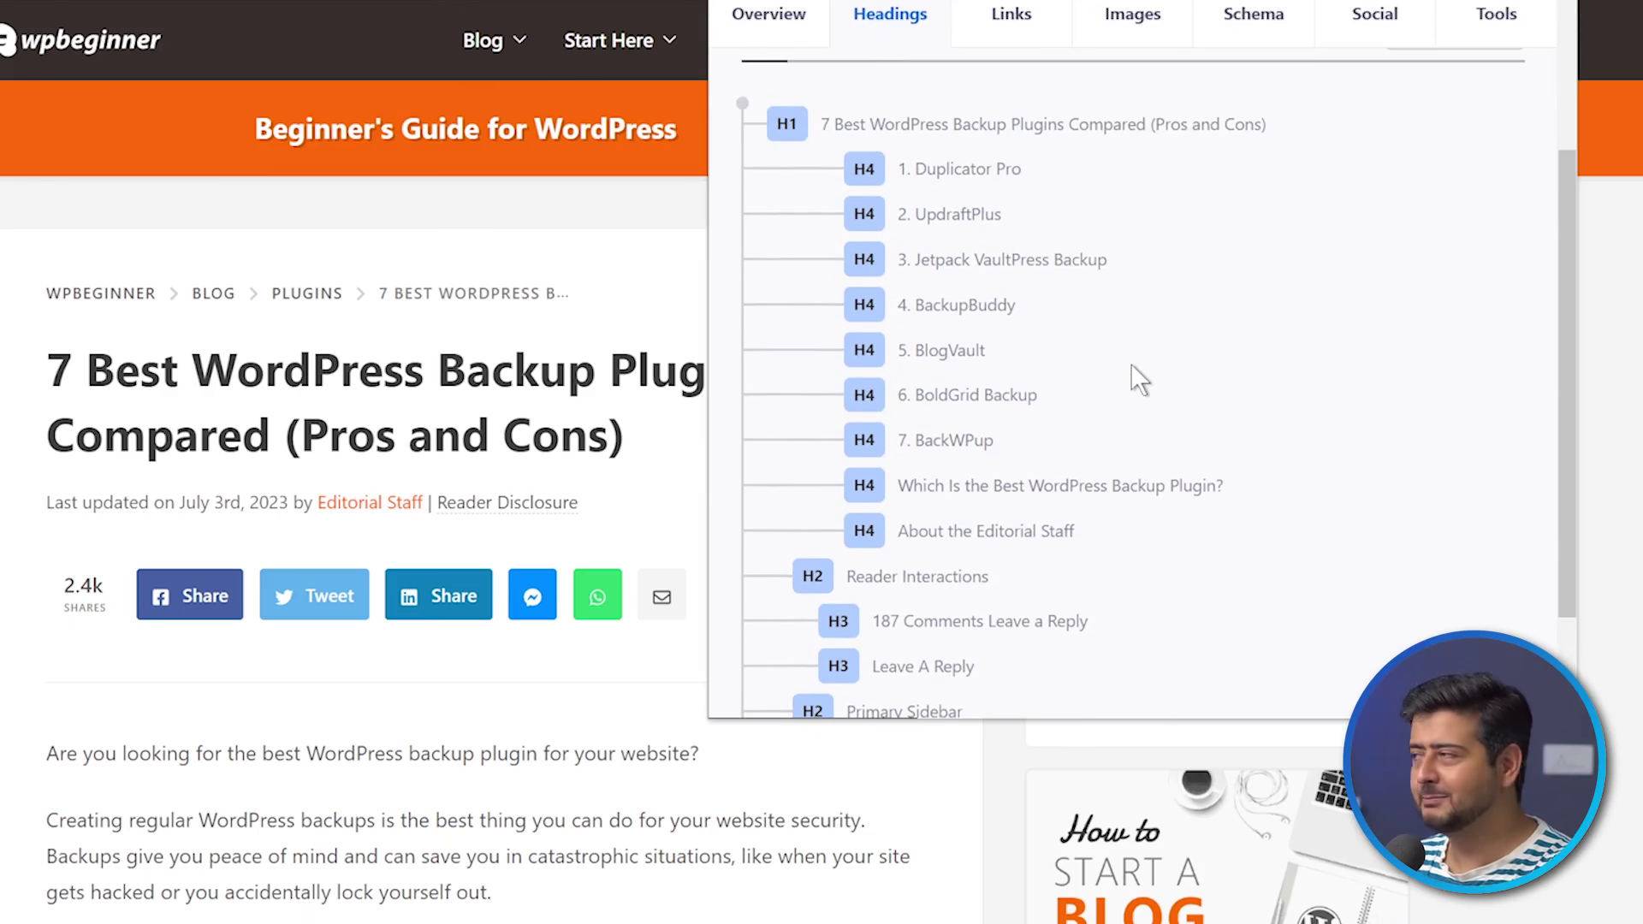
scroll(1131, 363, "up", 3)
Step: Filter headings by H1, H2, H3, H4 and All, then show the 492-link Links report
left_click(849, 285)
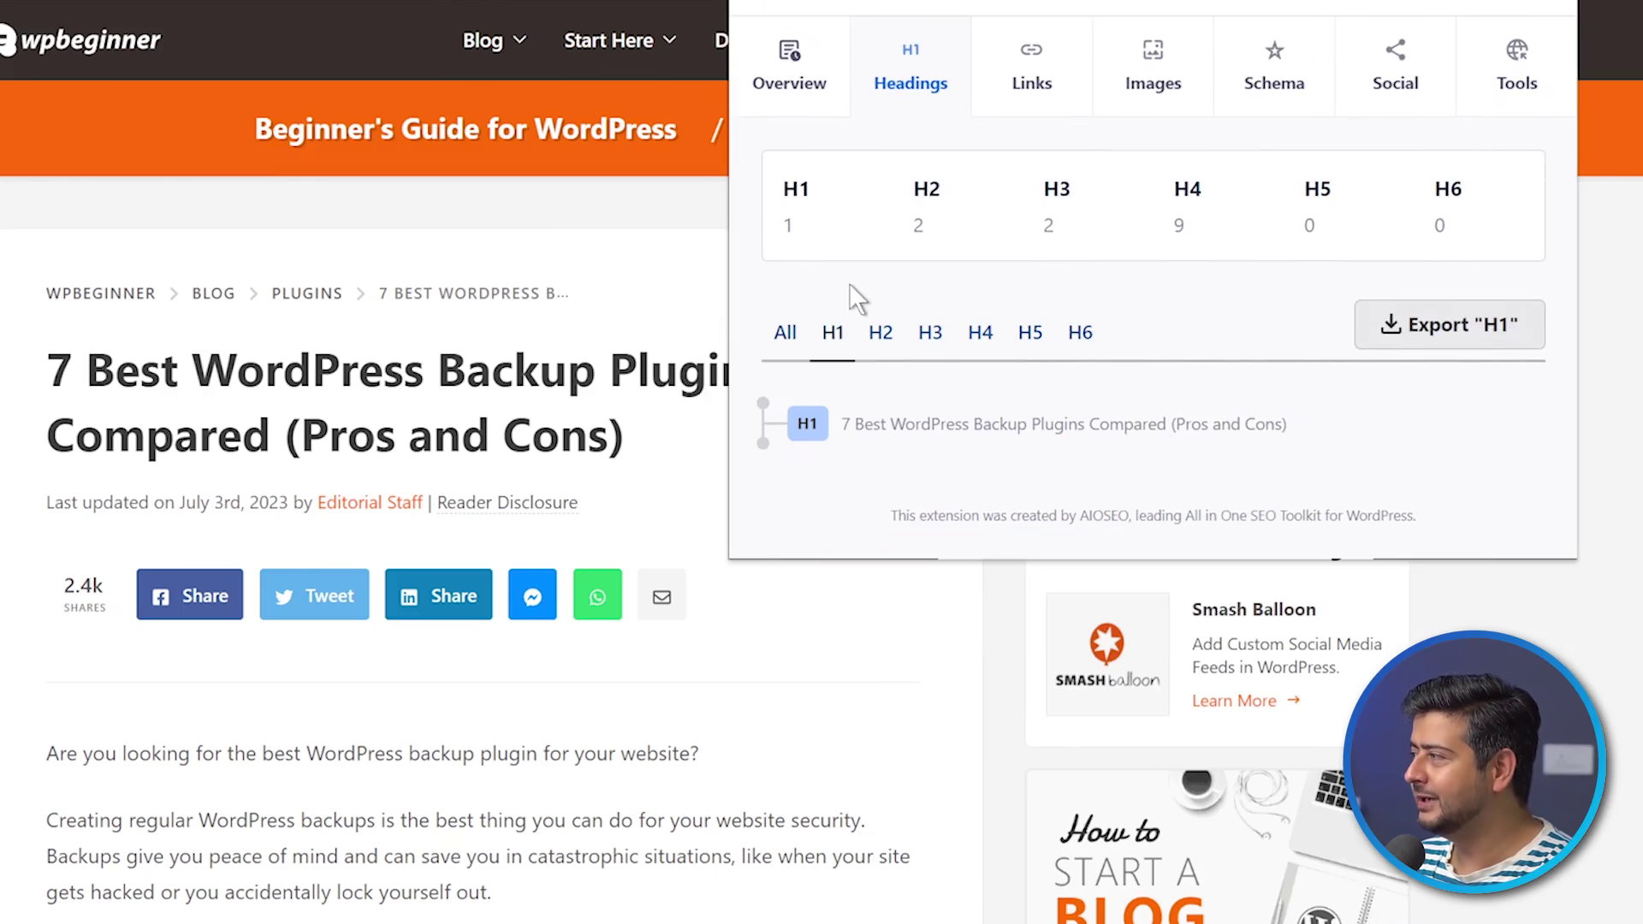
left_click(881, 336)
left_click(932, 335)
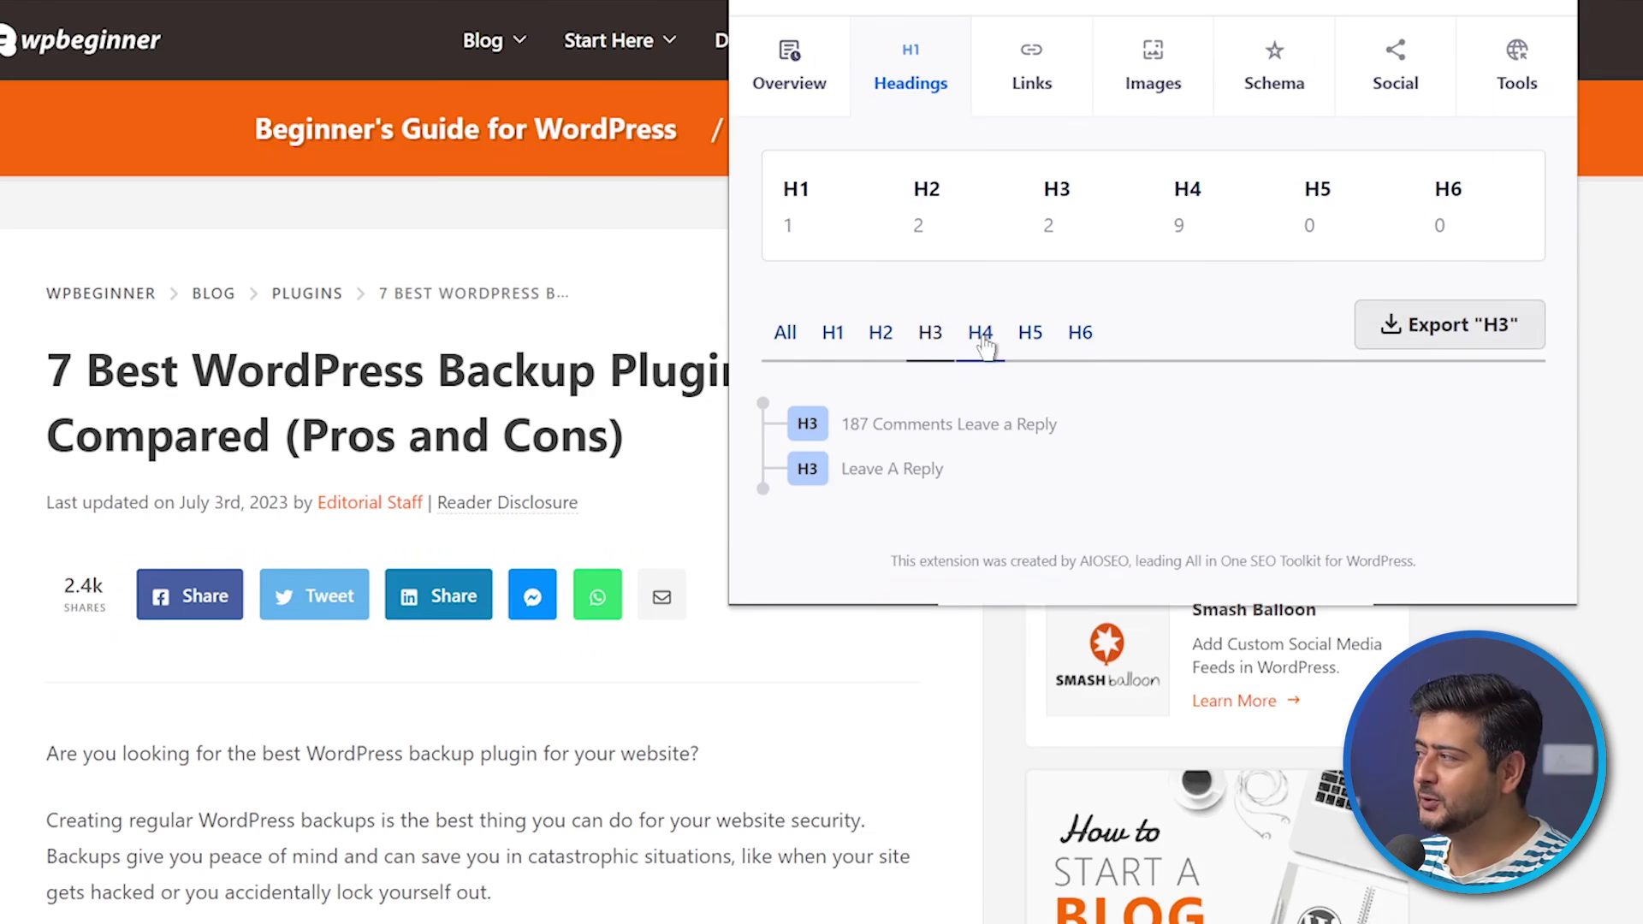
left_click(980, 335)
left_click(762, 336)
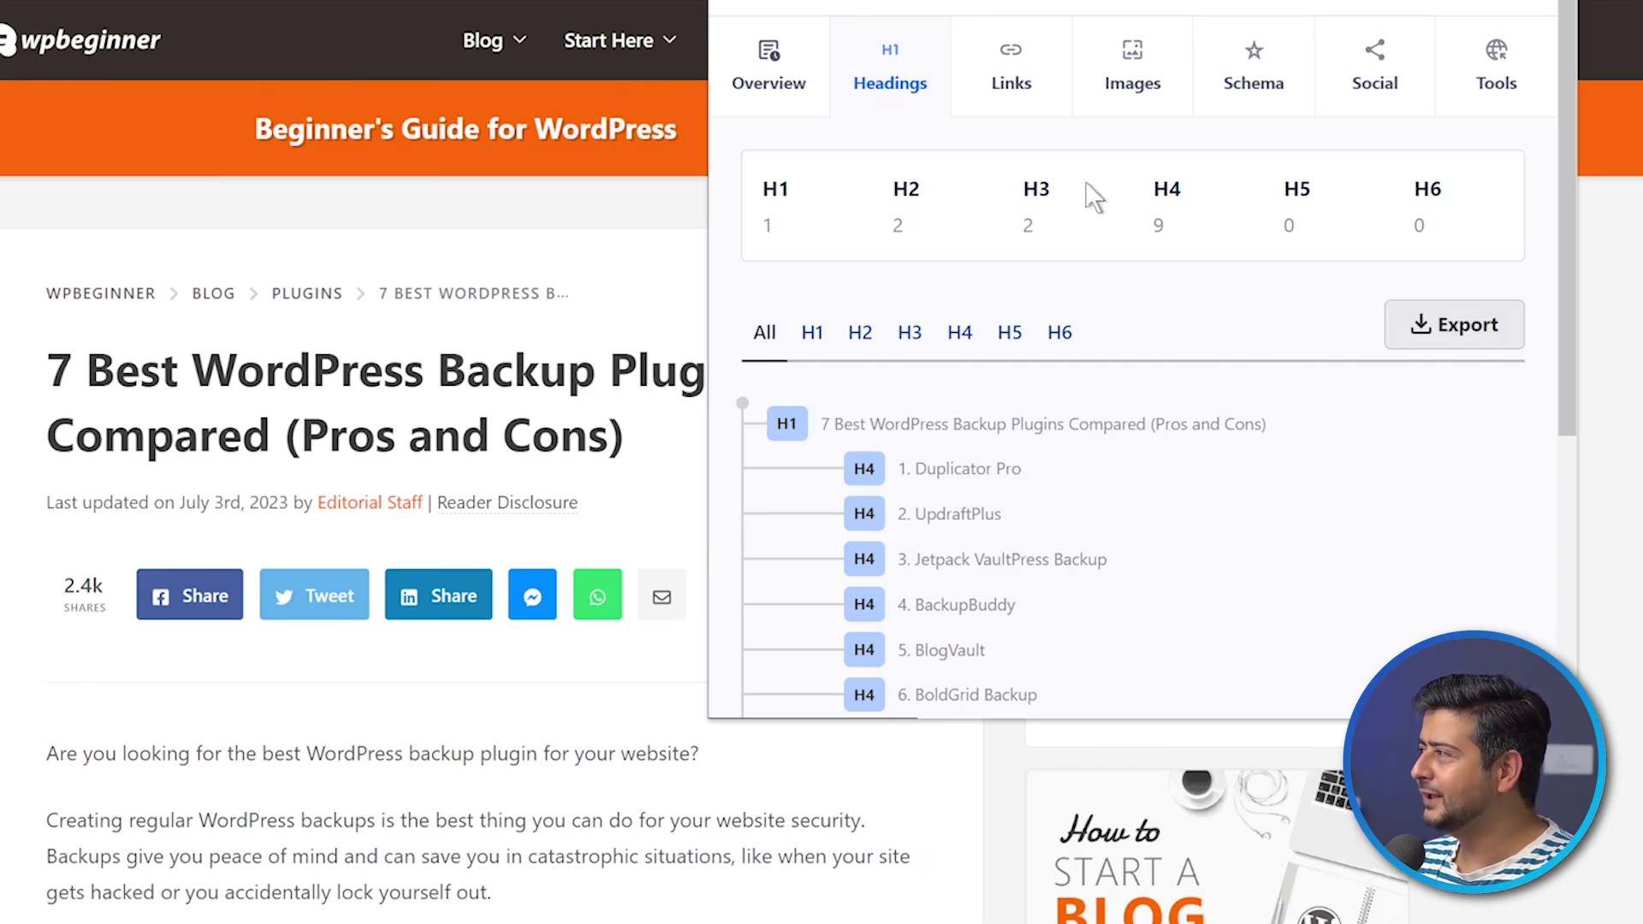
left_click(994, 81)
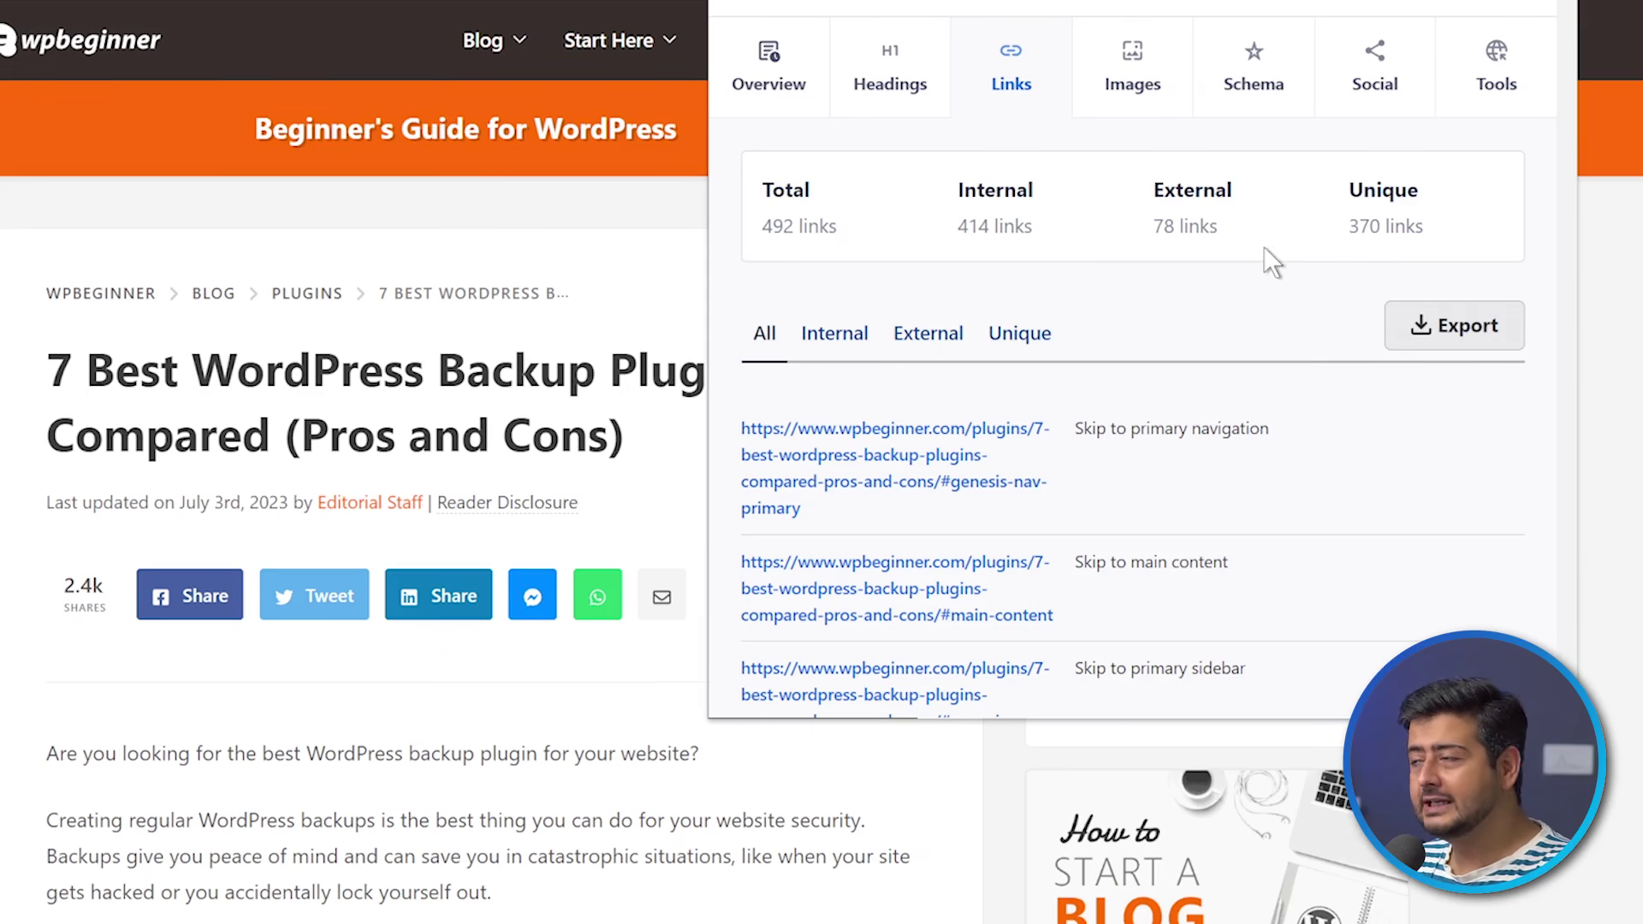
scroll(1036, 436, "down", 15)
scroll(1030, 451, "down", 20)
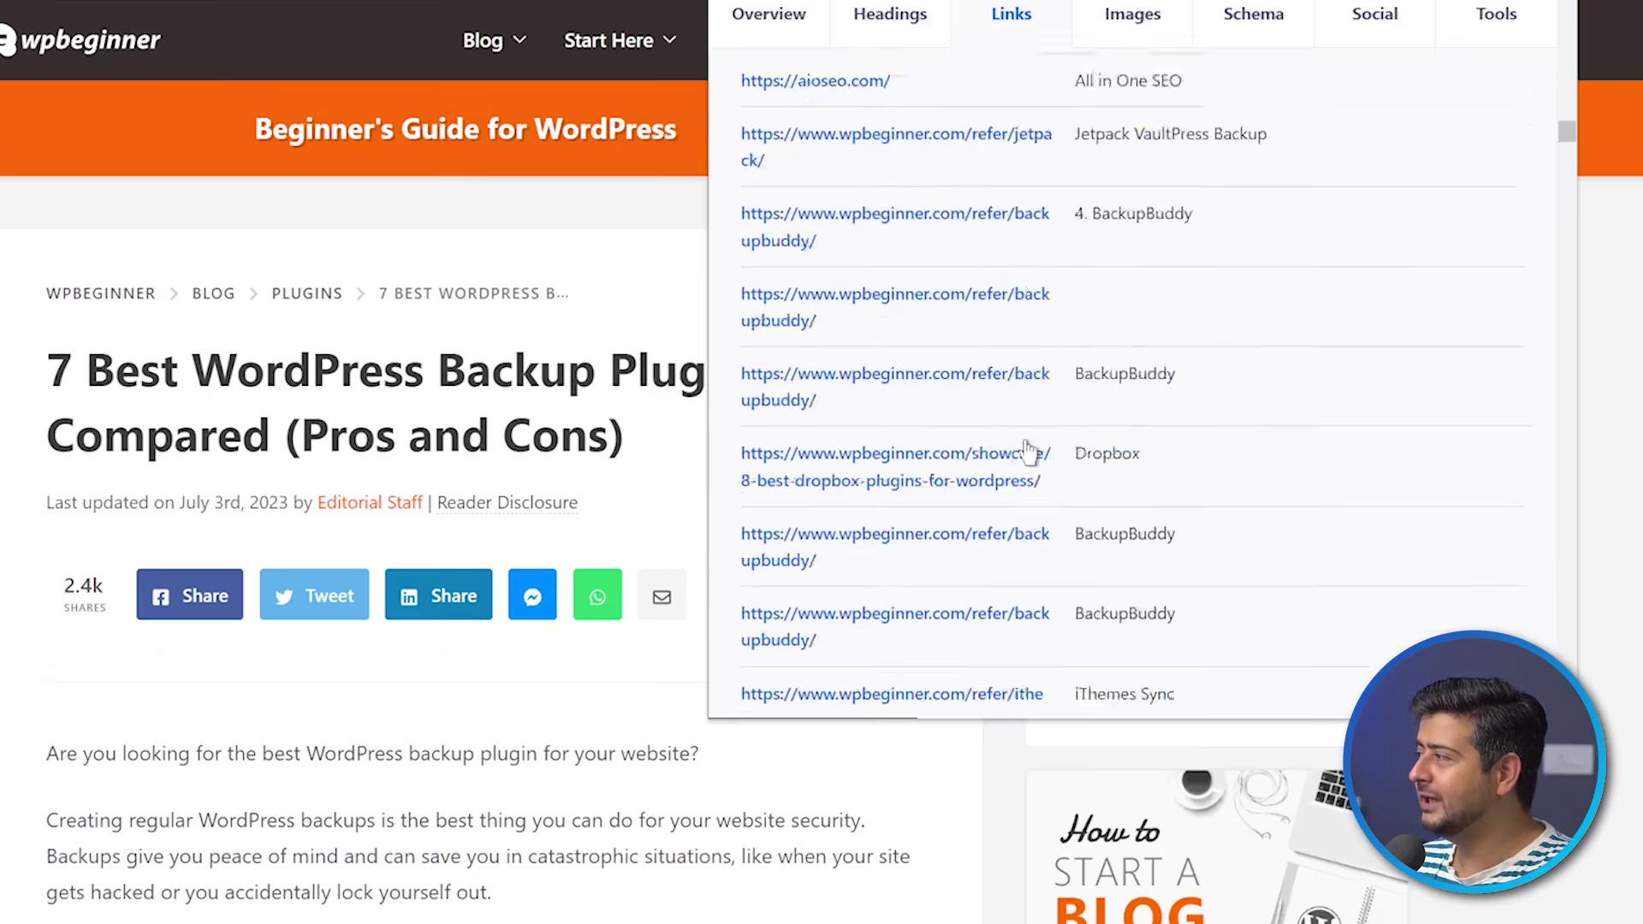
scroll(1021, 451, "down", 20)
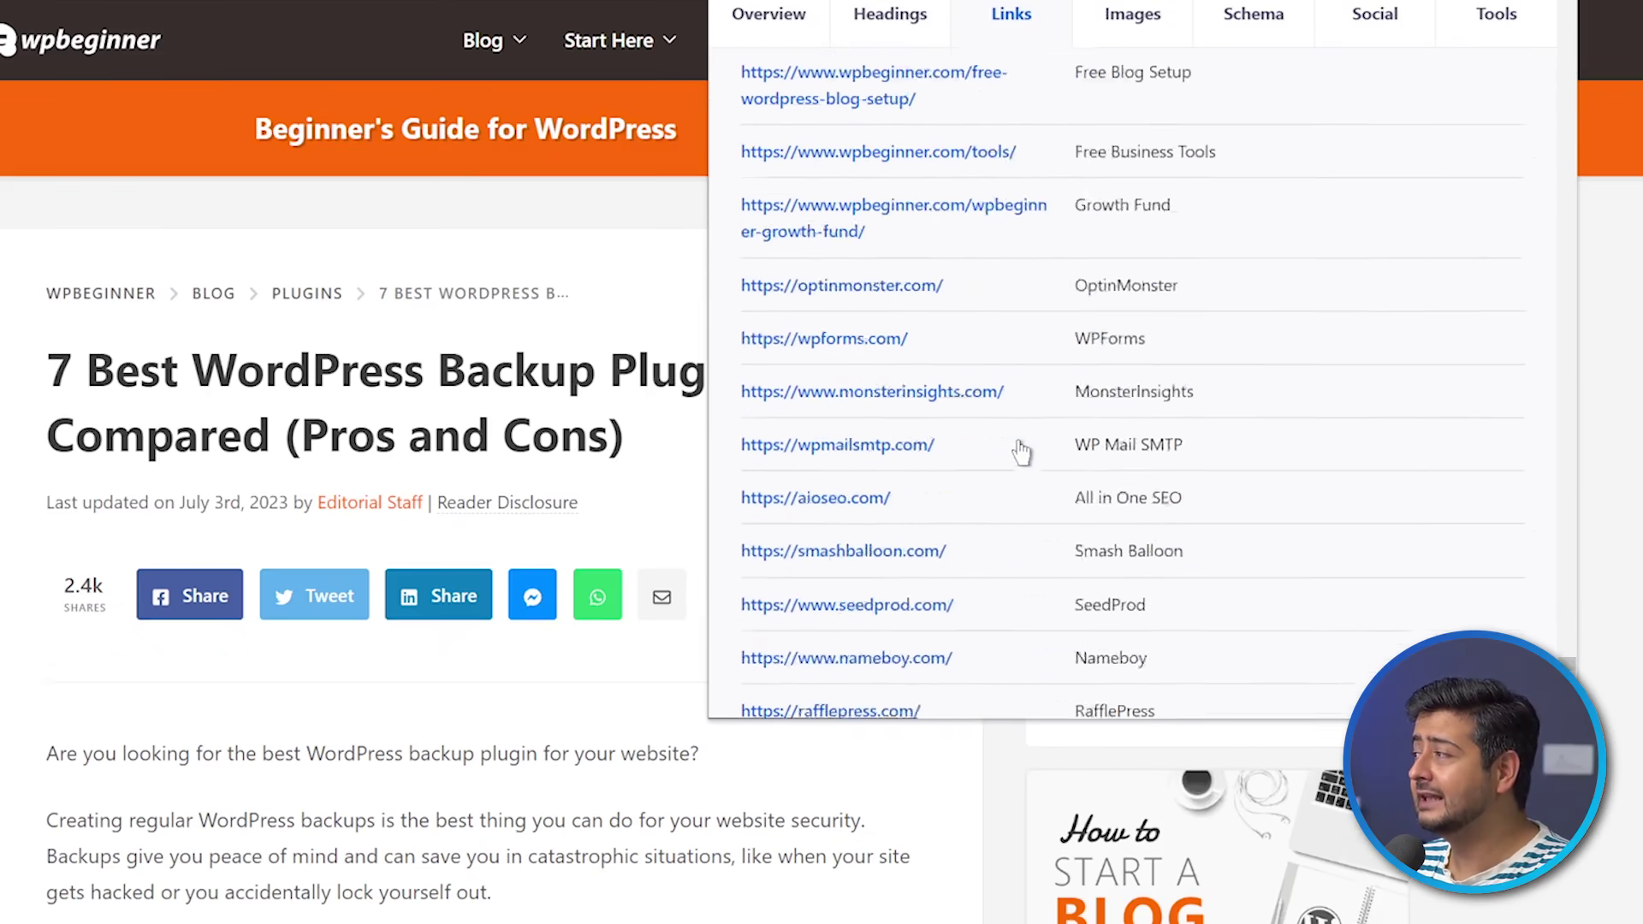
scroll(1021, 451, "up", 20)
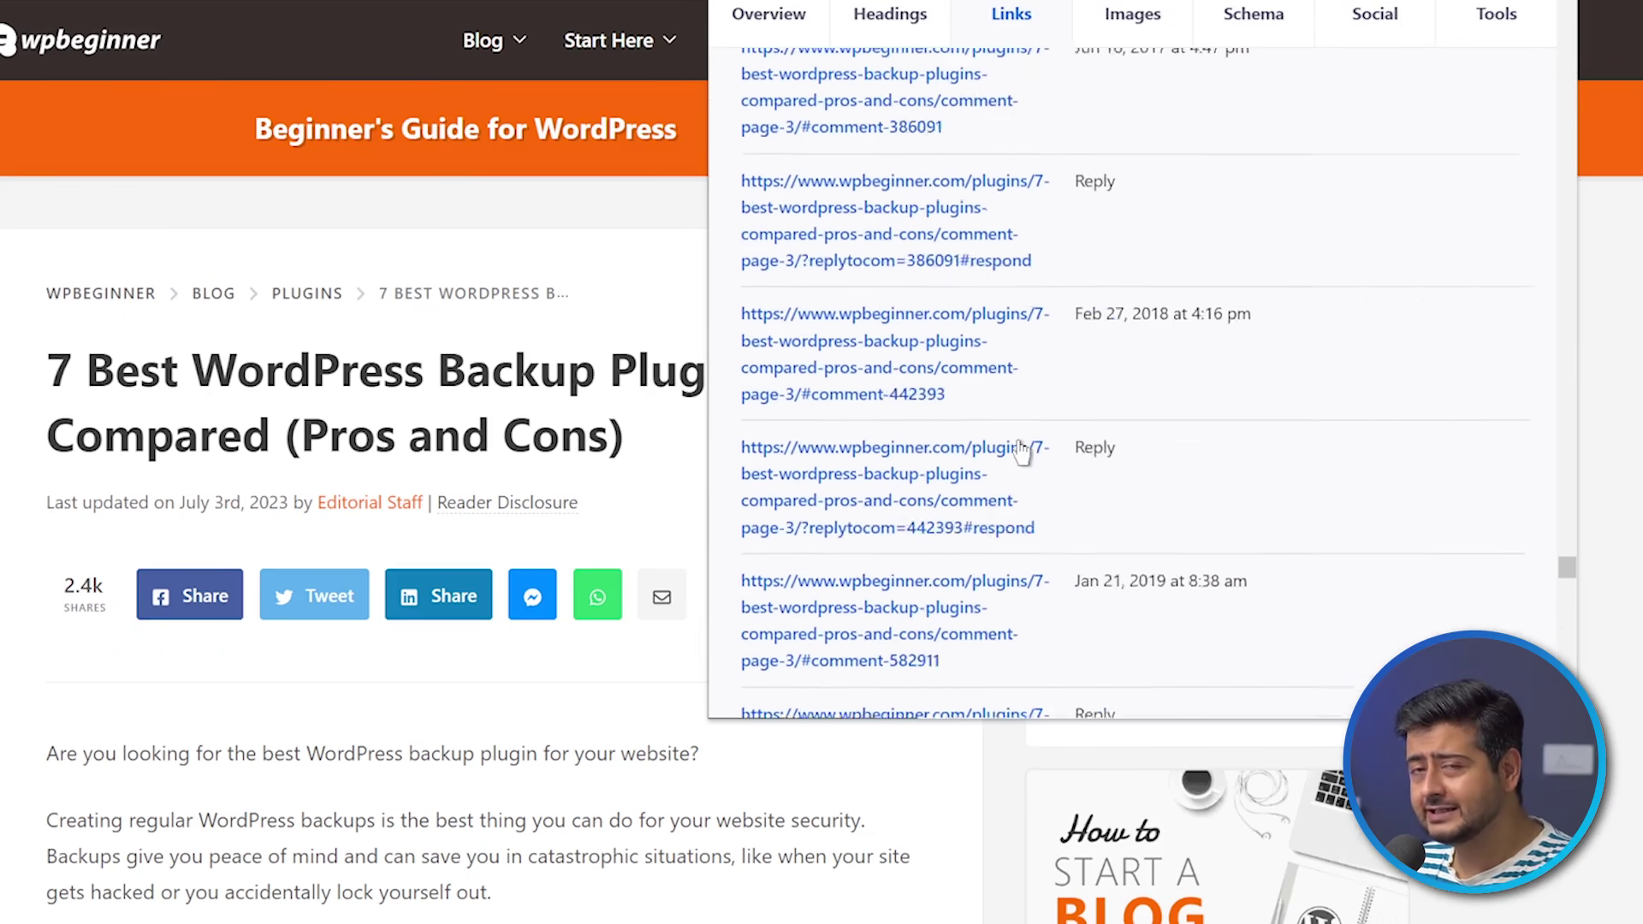
scroll(1021, 451, "up", 20)
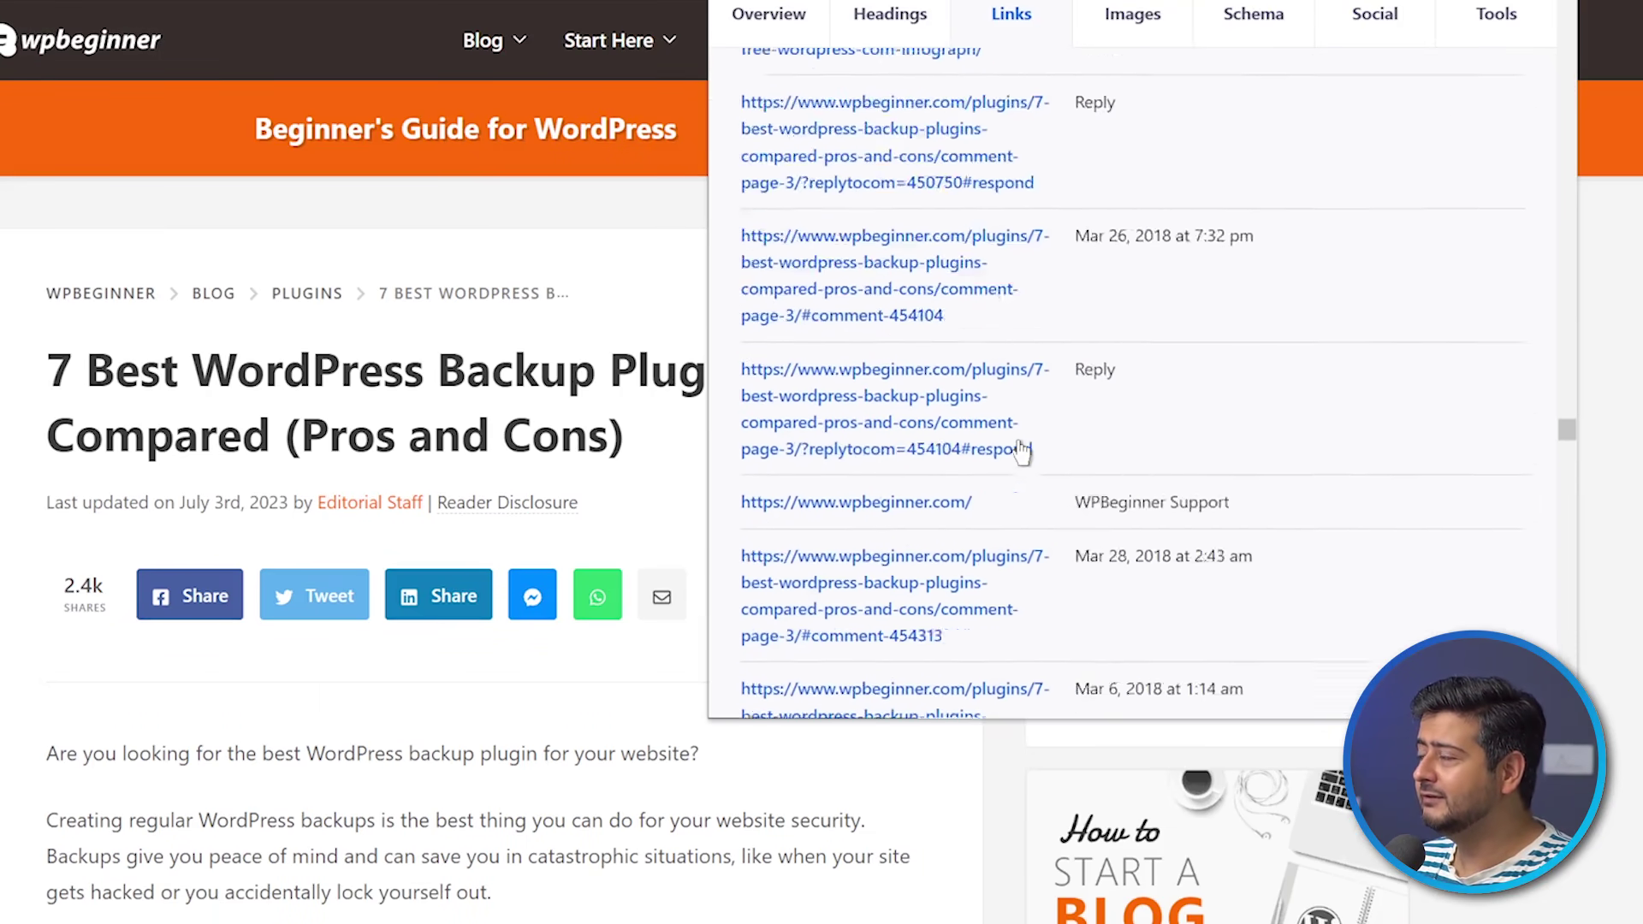
scroll(1021, 451, "up", 20)
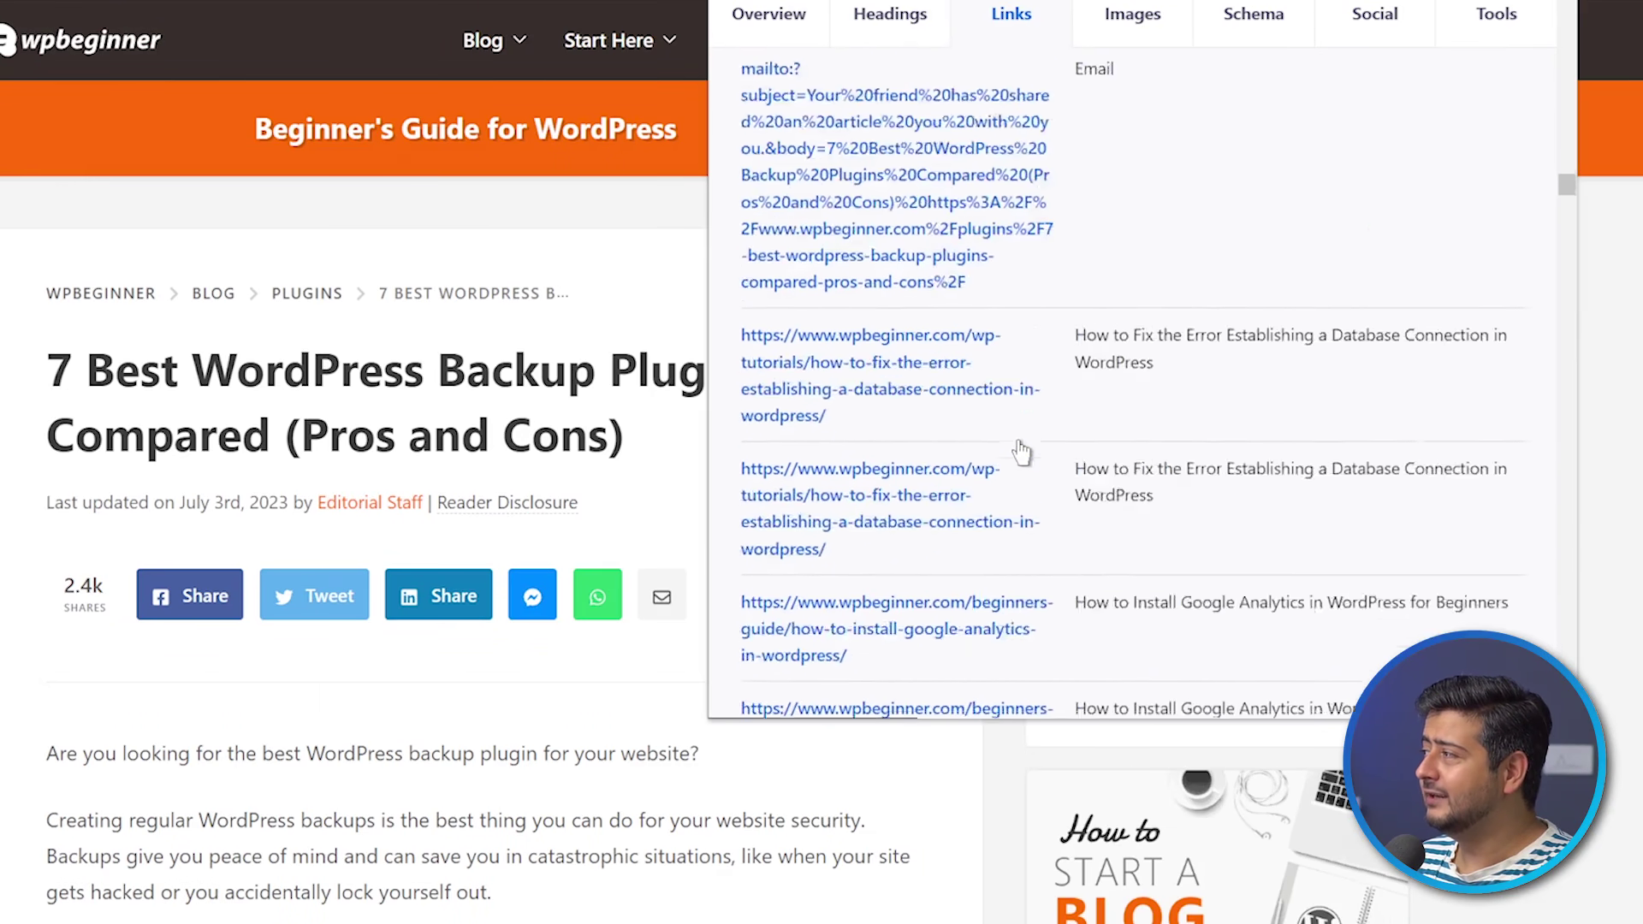
scroll(1021, 451, "up", 20)
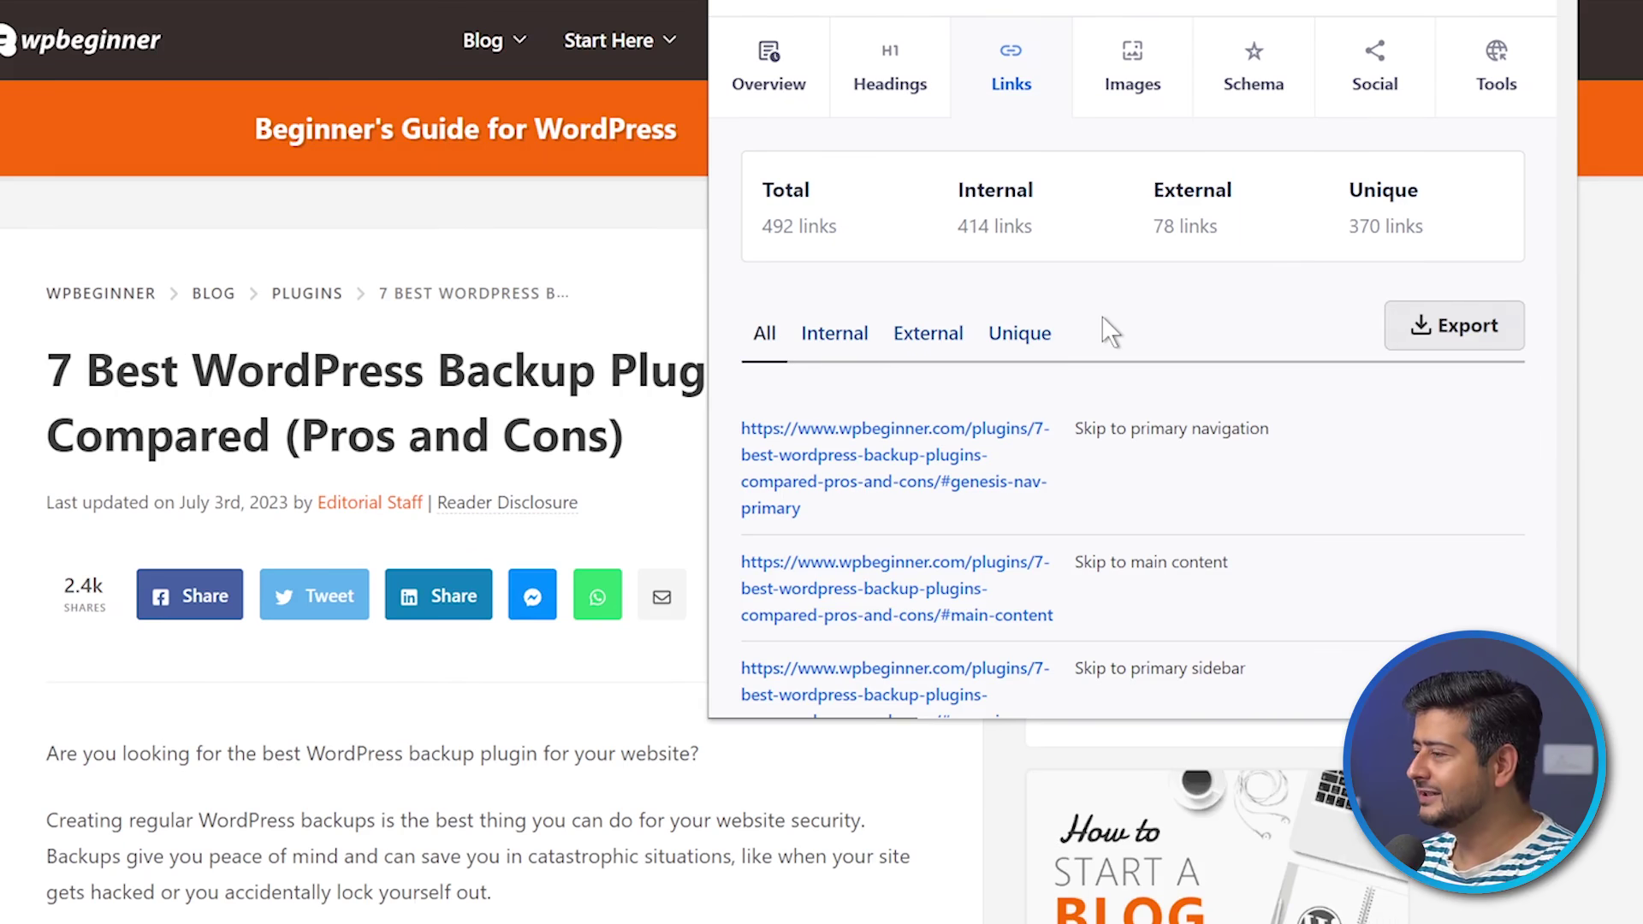
Step: Show the Images report (37 images, 36 with alt, 1 without) and scroll through the list
left_click(1152, 86)
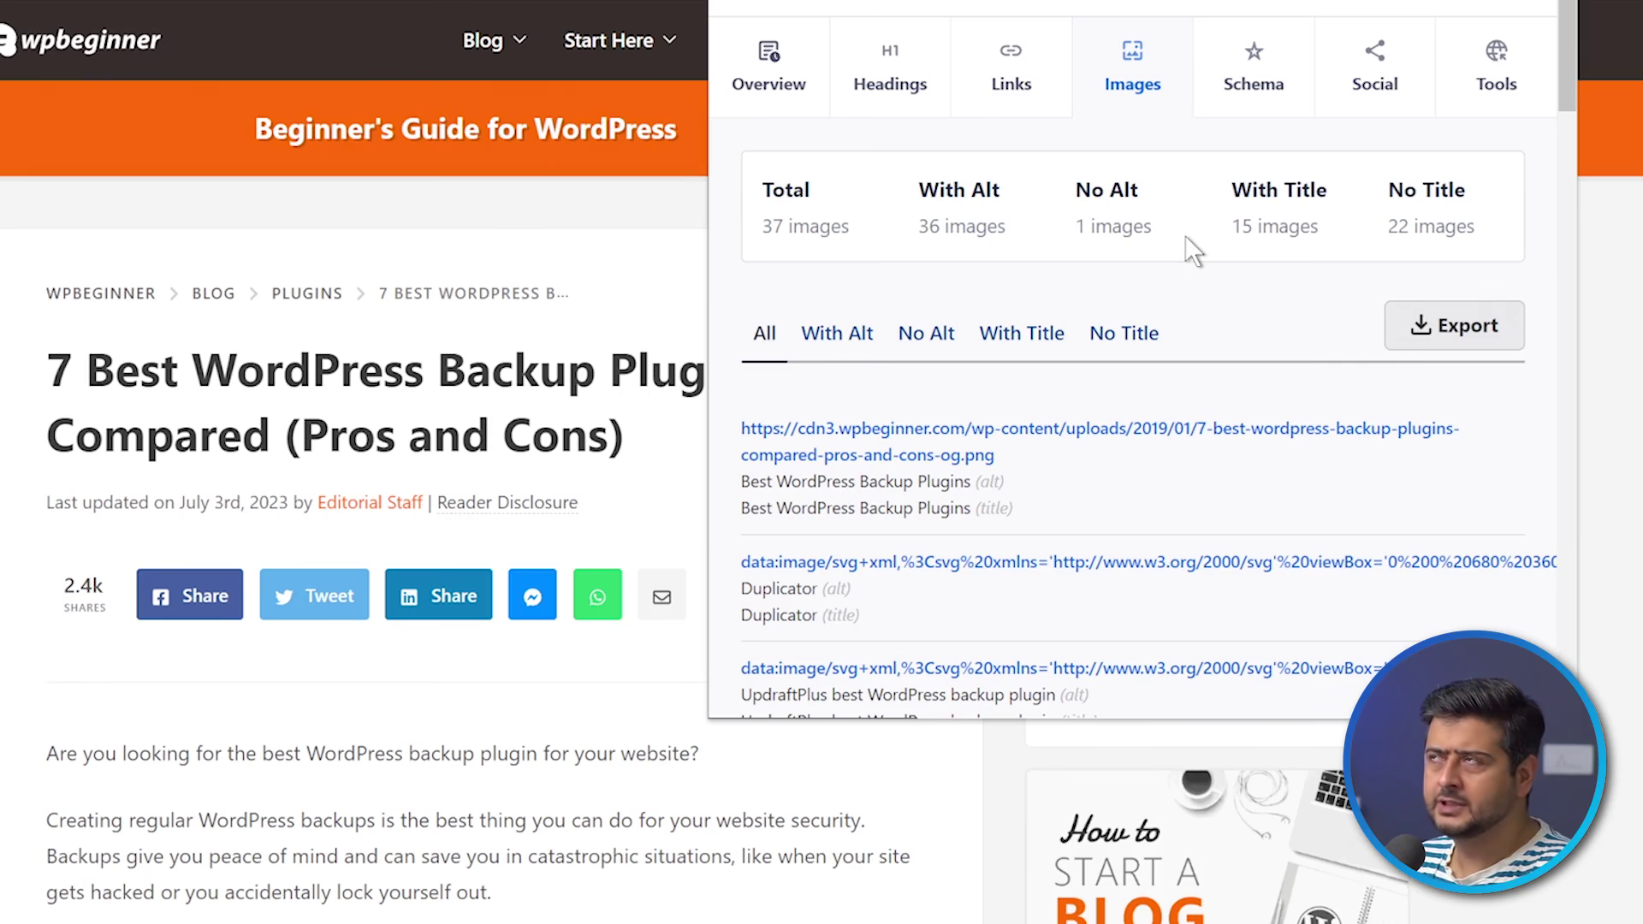
scroll(1185, 334, "down", 15)
scroll(1185, 338, "up", 15)
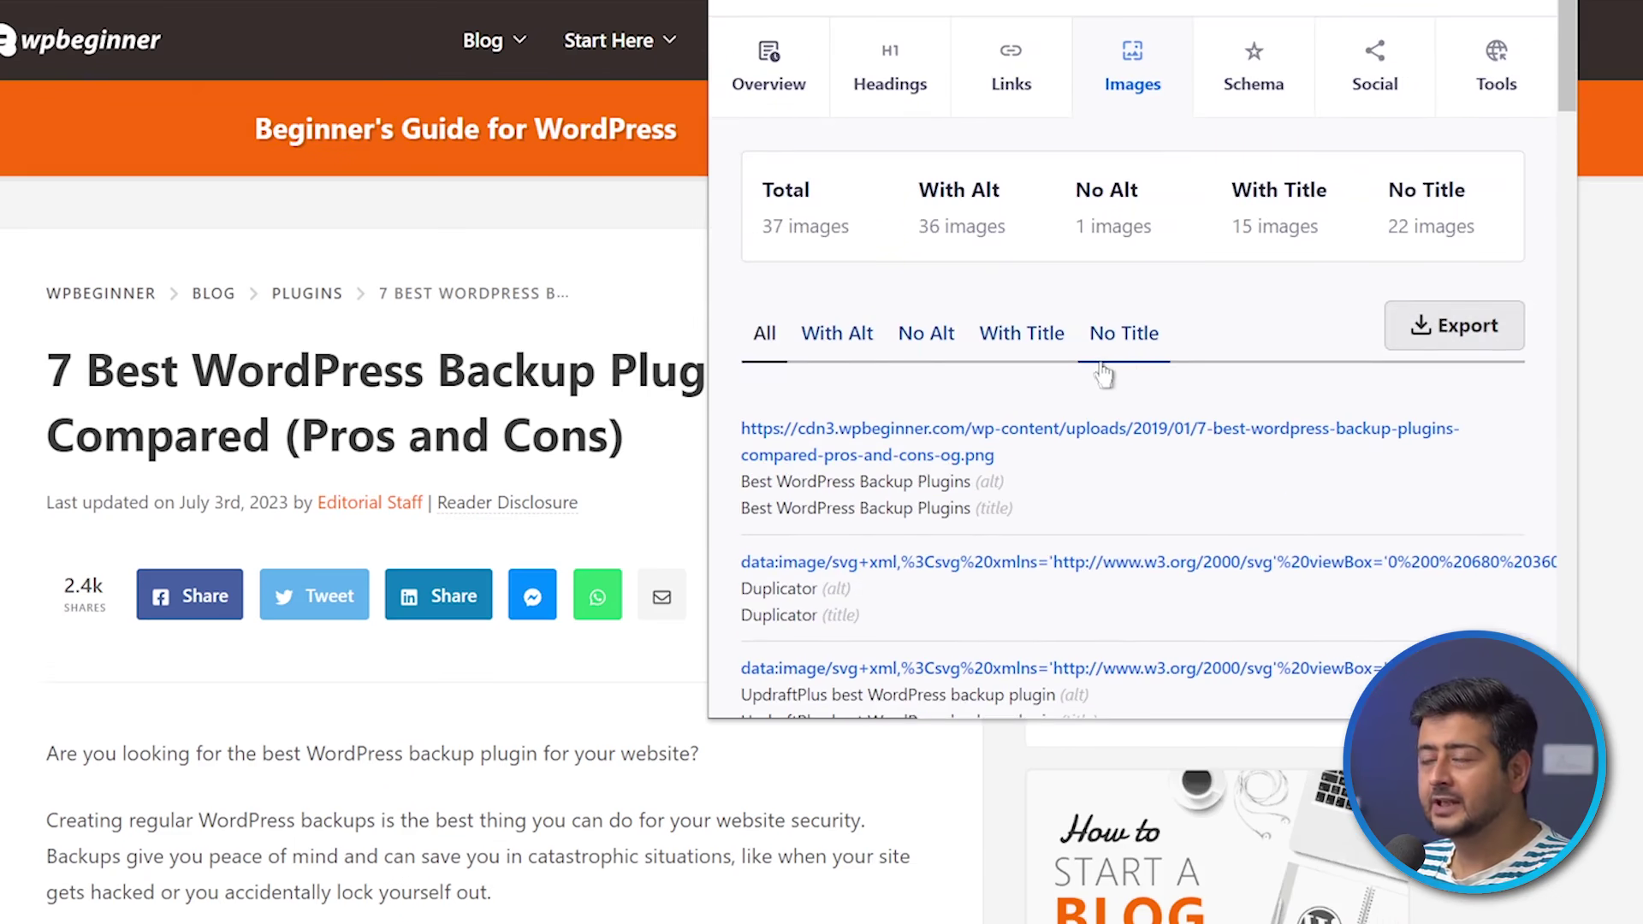
left_click(1246, 95)
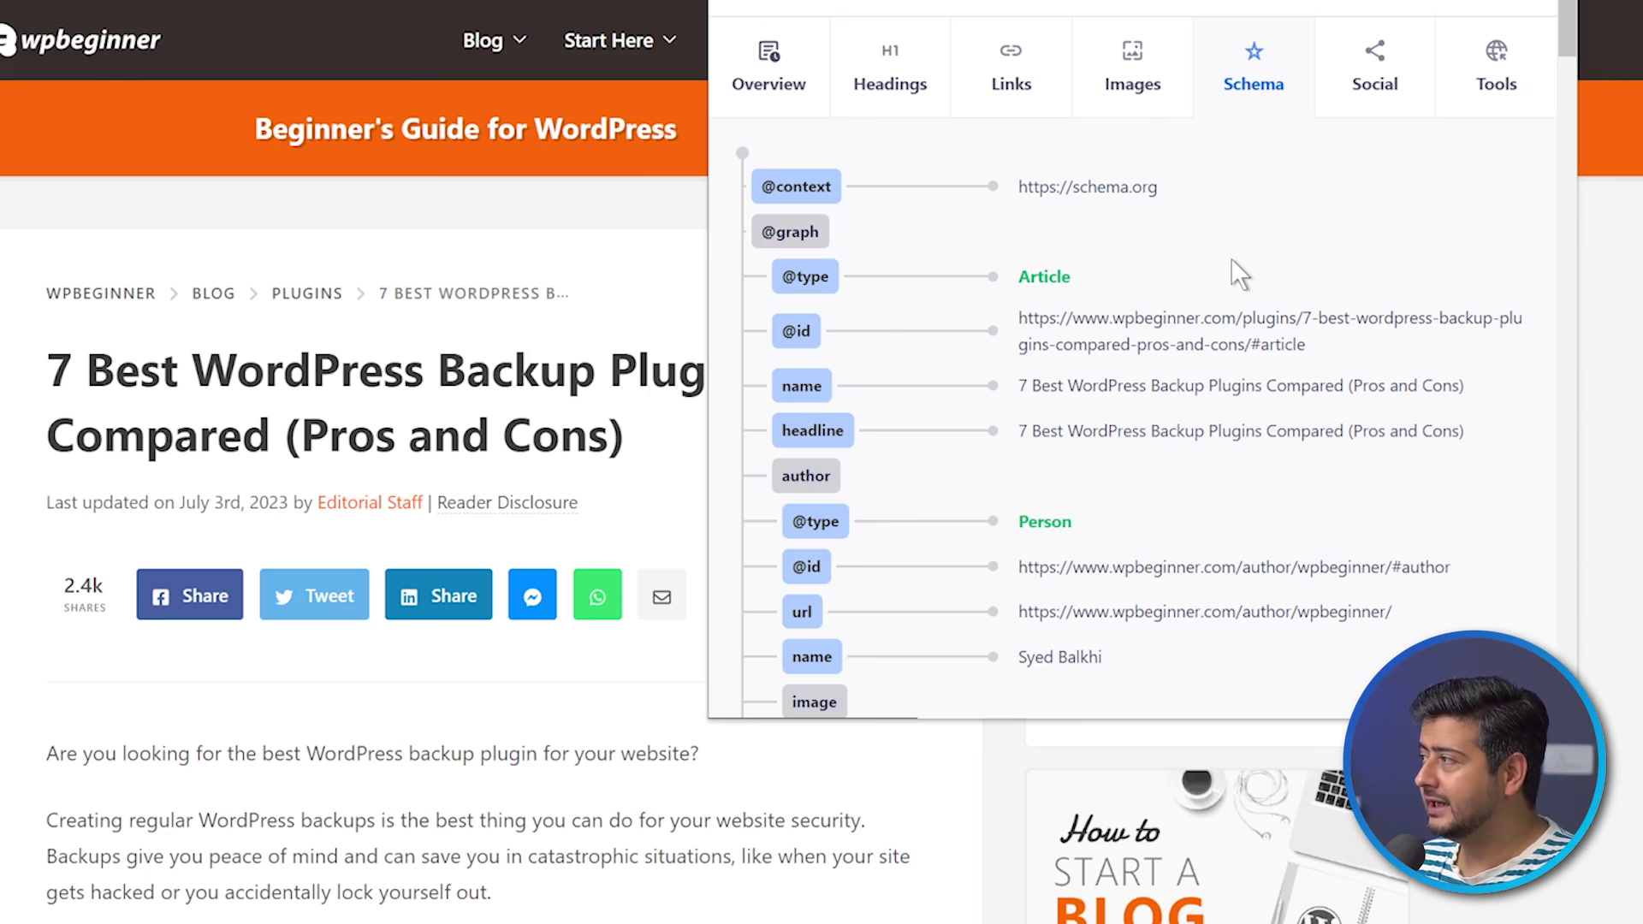
scroll(1231, 258, "down", 15)
scroll(907, 250, "down", 20)
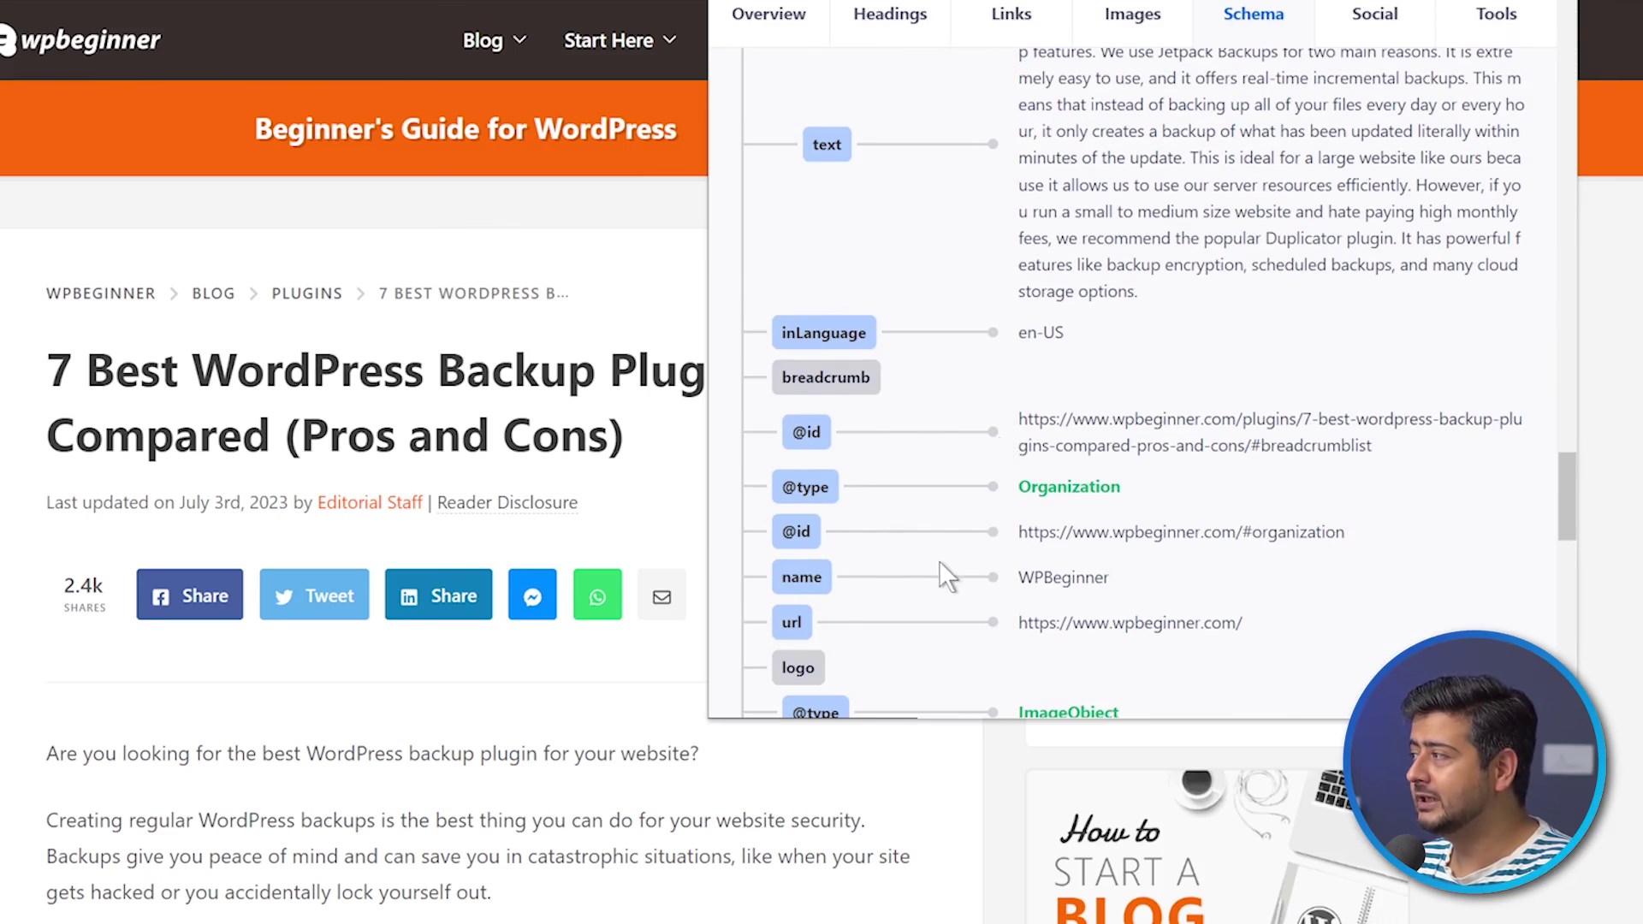
scroll(1089, 556, "up", 6)
scroll(942, 428, "down", 3)
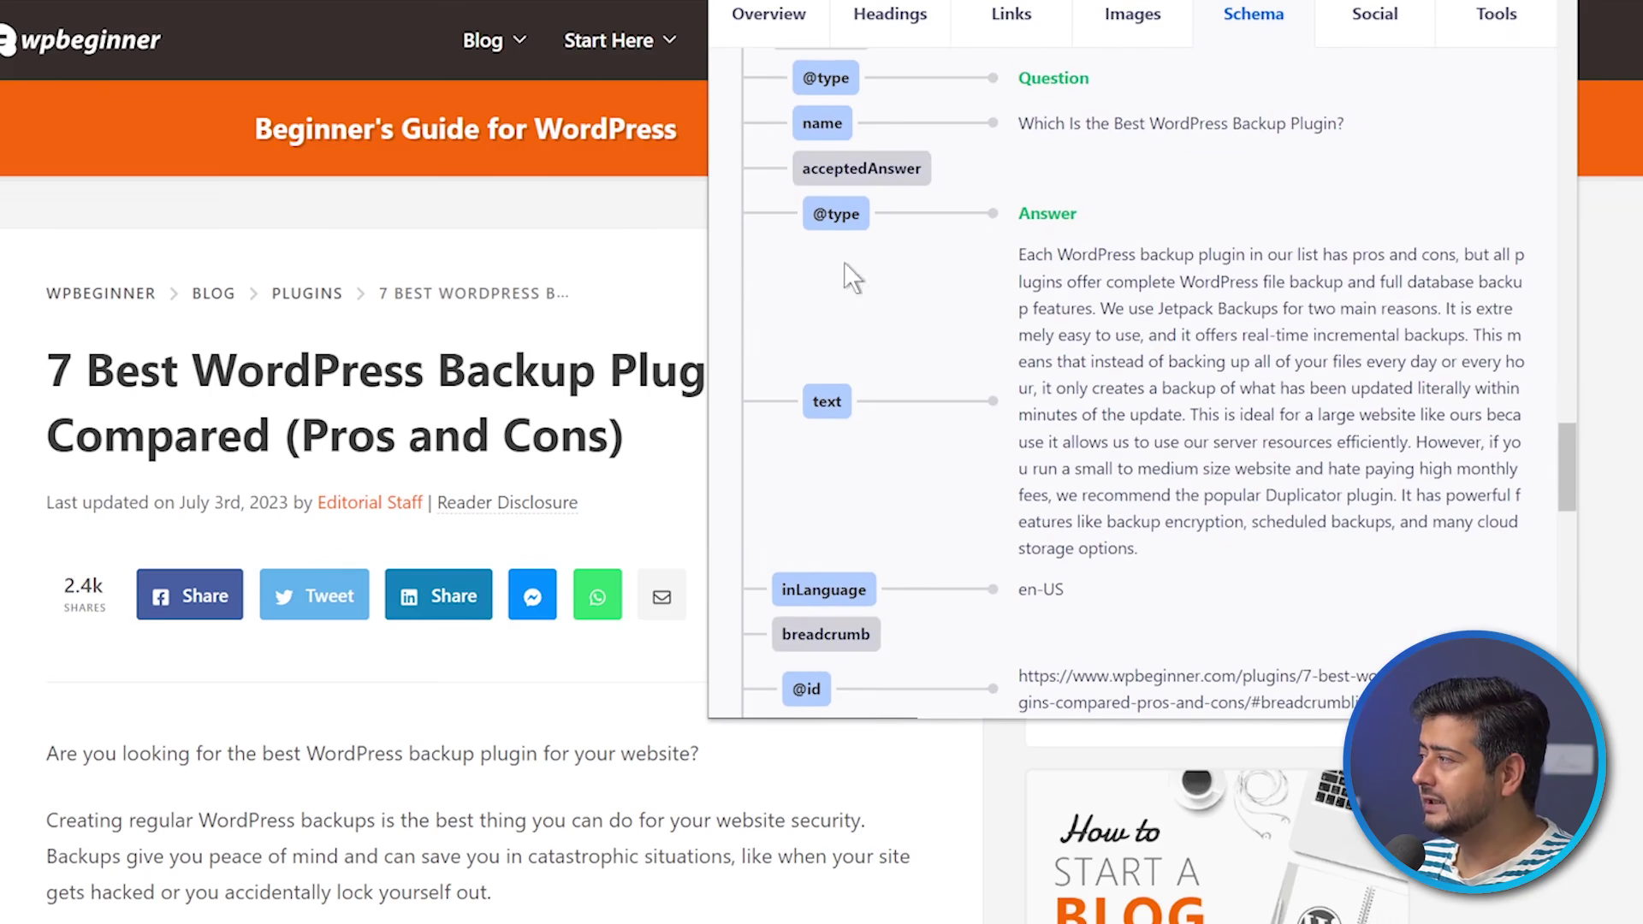
scroll(975, 366, "up", 2)
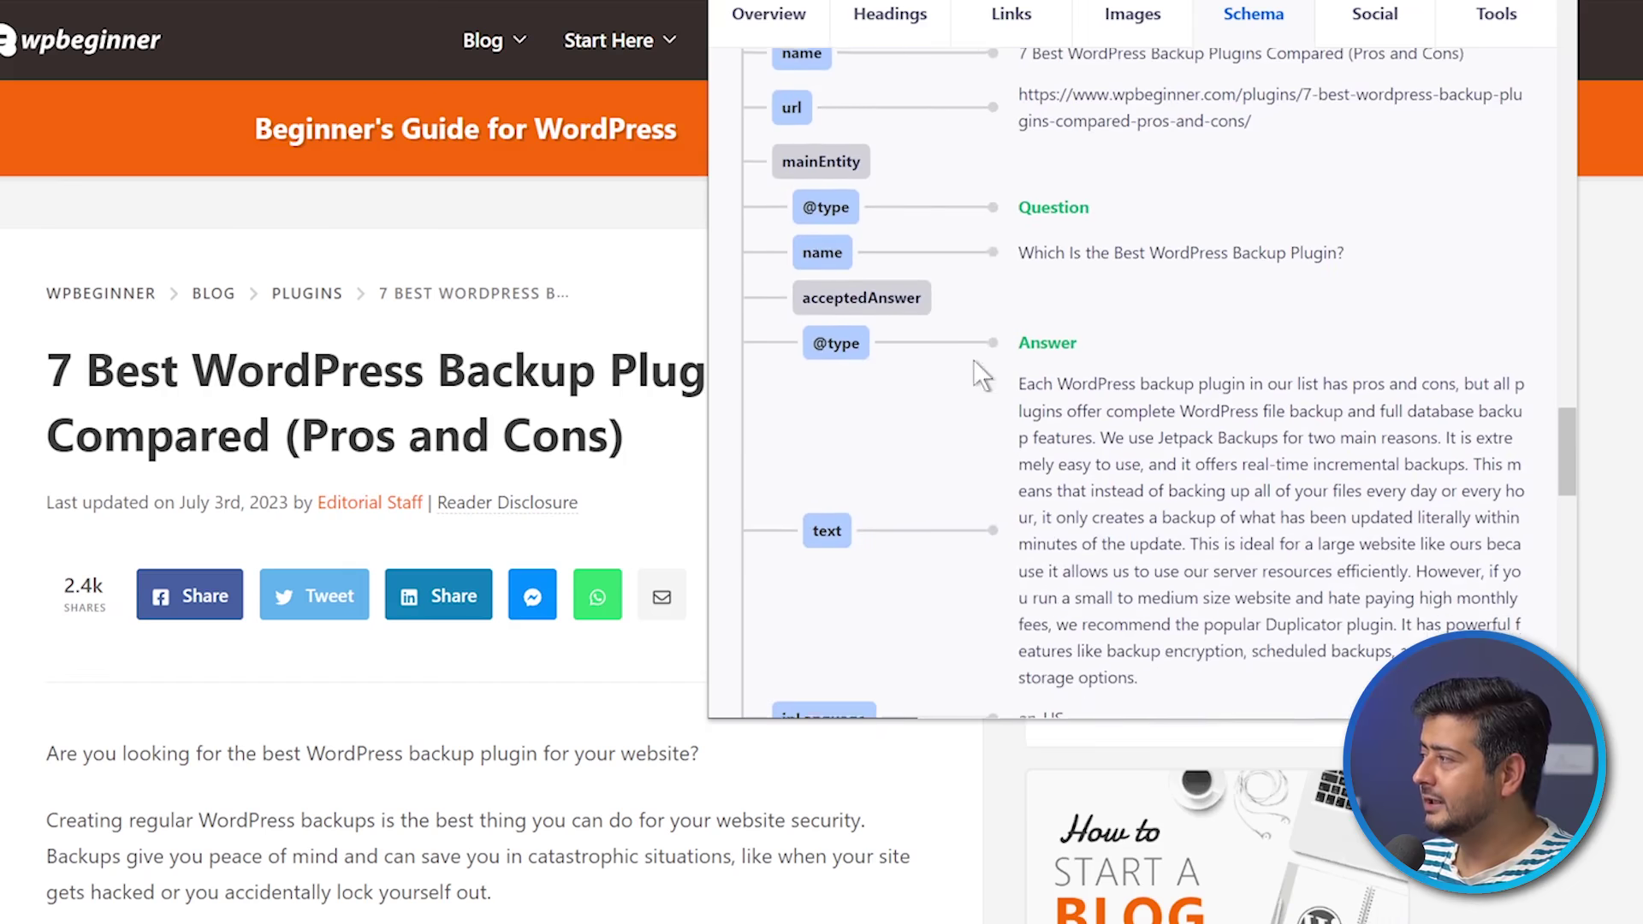
scroll(1129, 385, "up", 15)
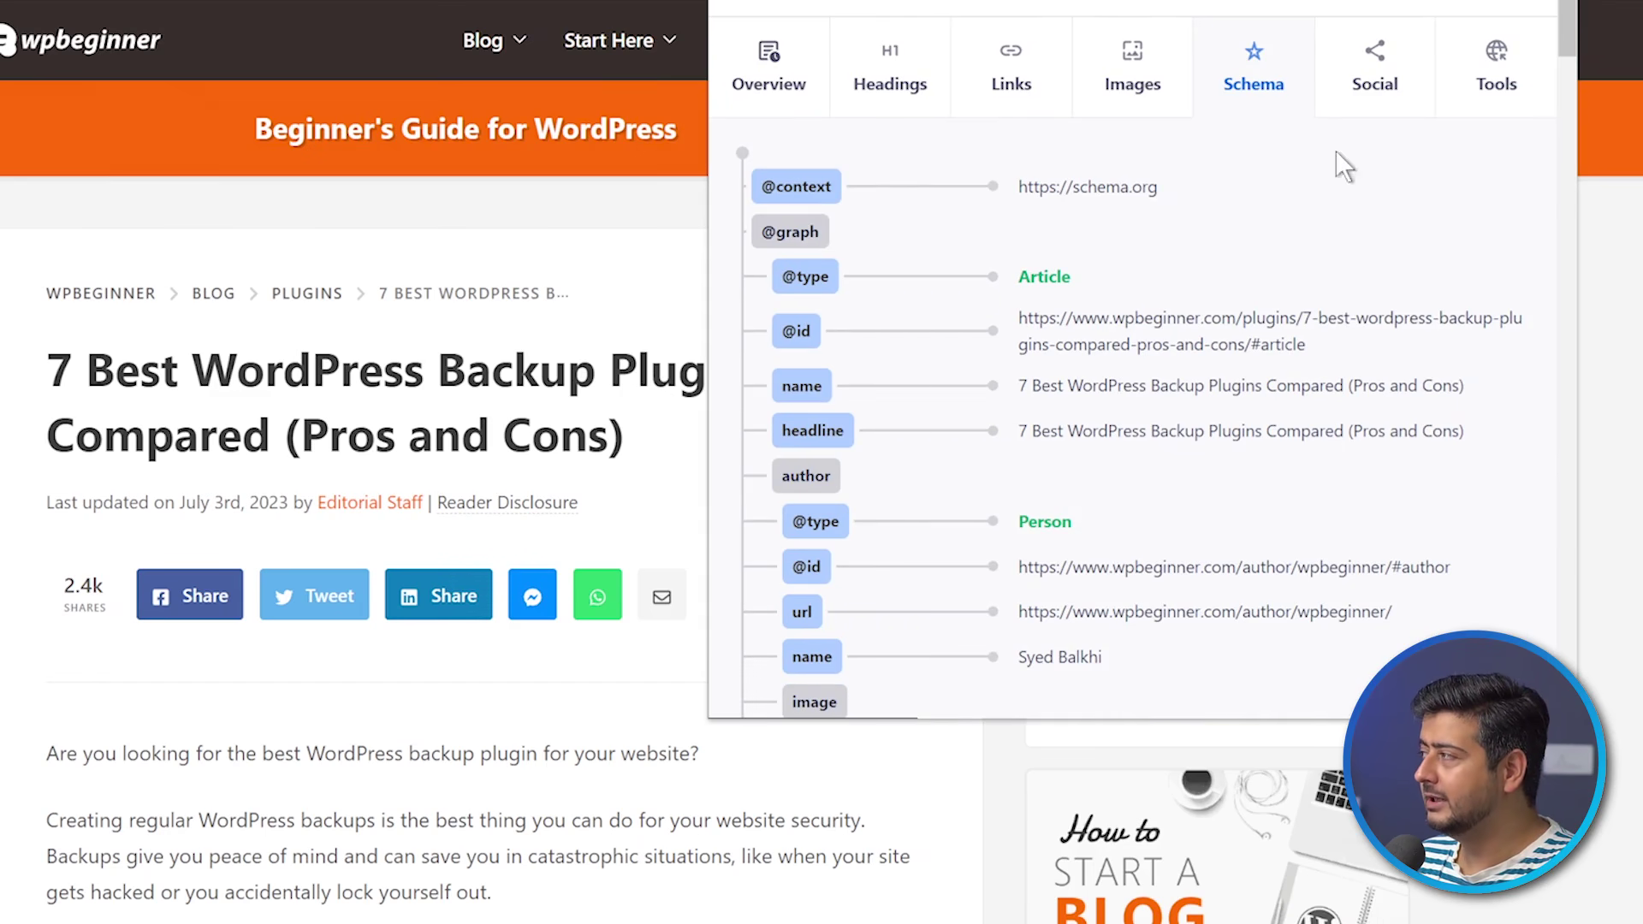
left_click(1375, 84)
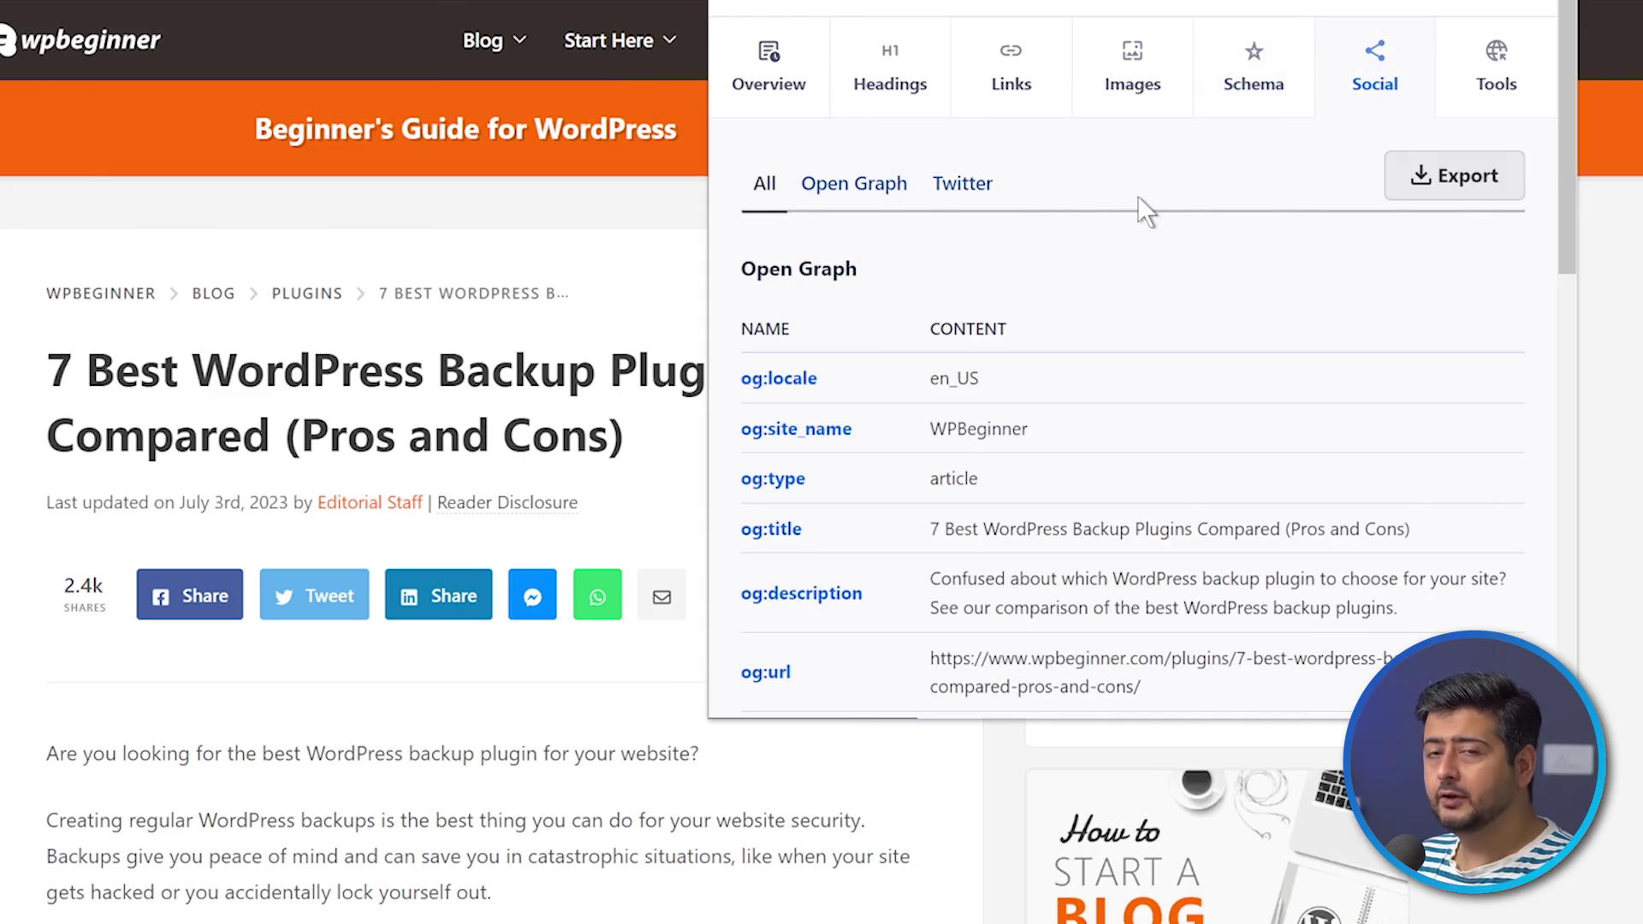
Step: Review the Open Graph and Twitter tags, then return to the overview with scores 72 and 69
scroll(1138, 199, "down", 10)
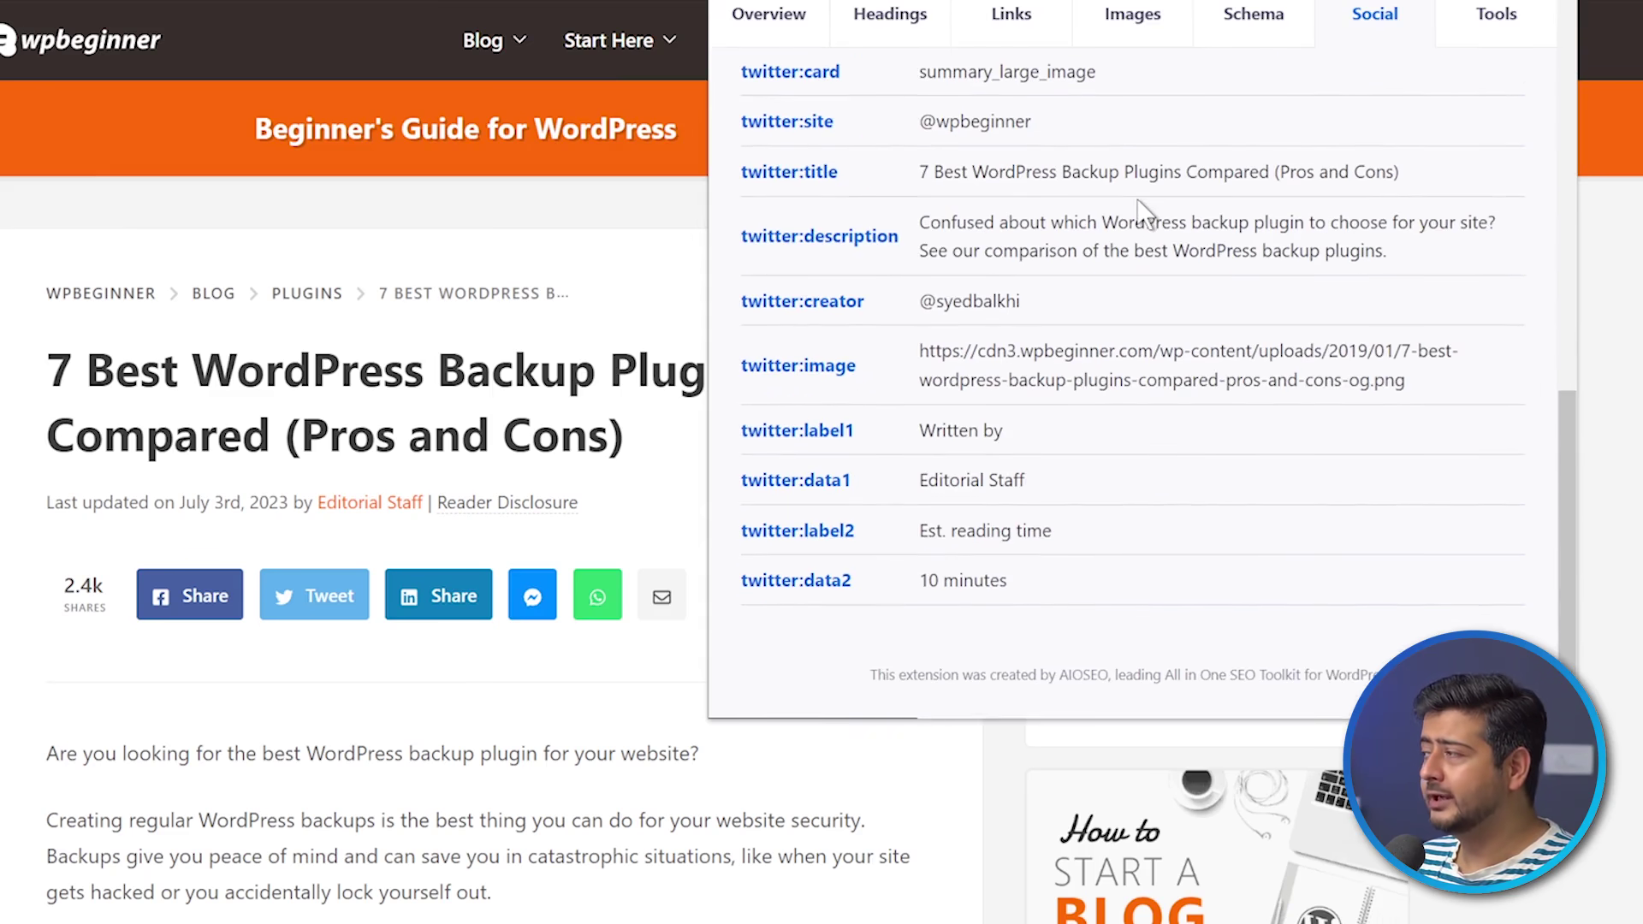
scroll(1138, 200, "up", 10)
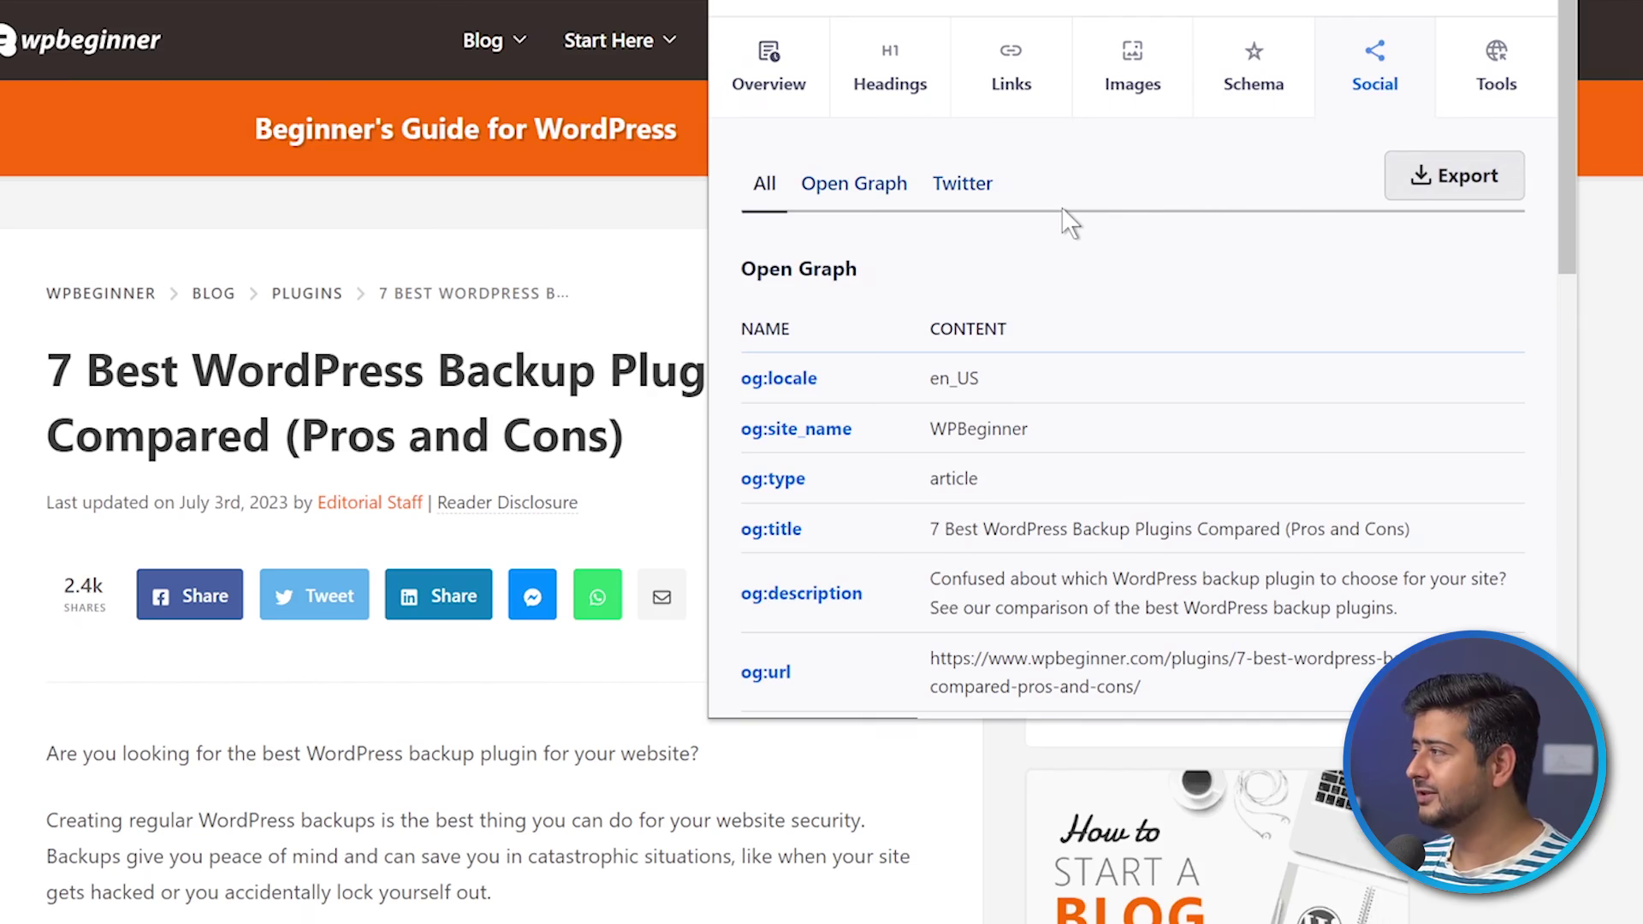
left_click(748, 92)
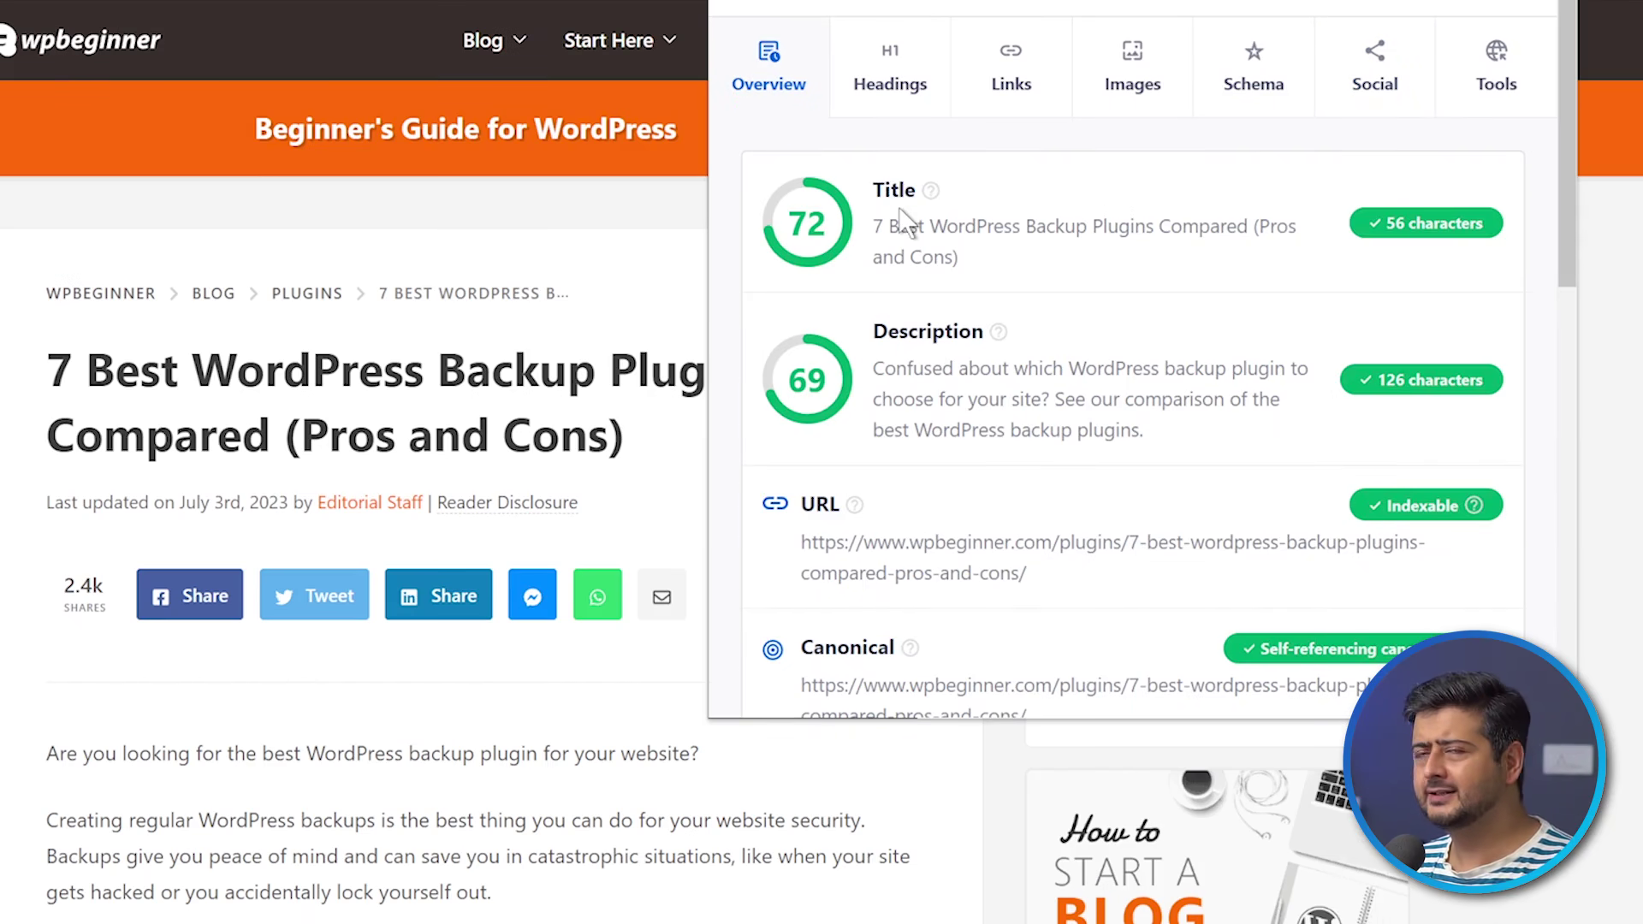
left_click(904, 107)
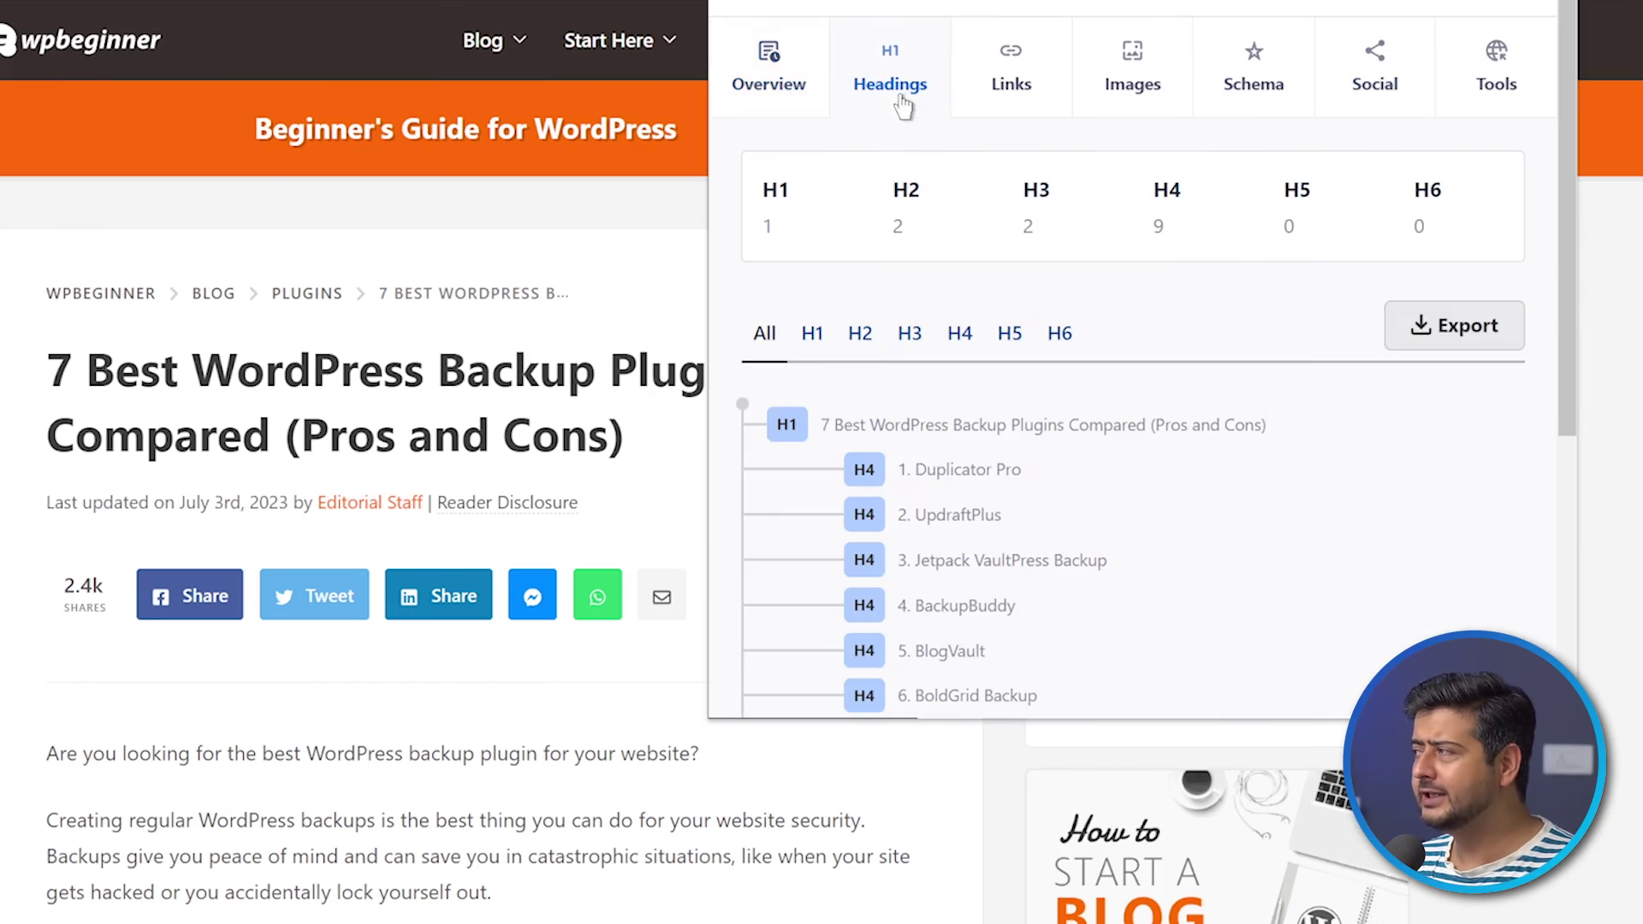
left_click(1010, 81)
left_click(1104, 73)
left_click(1245, 70)
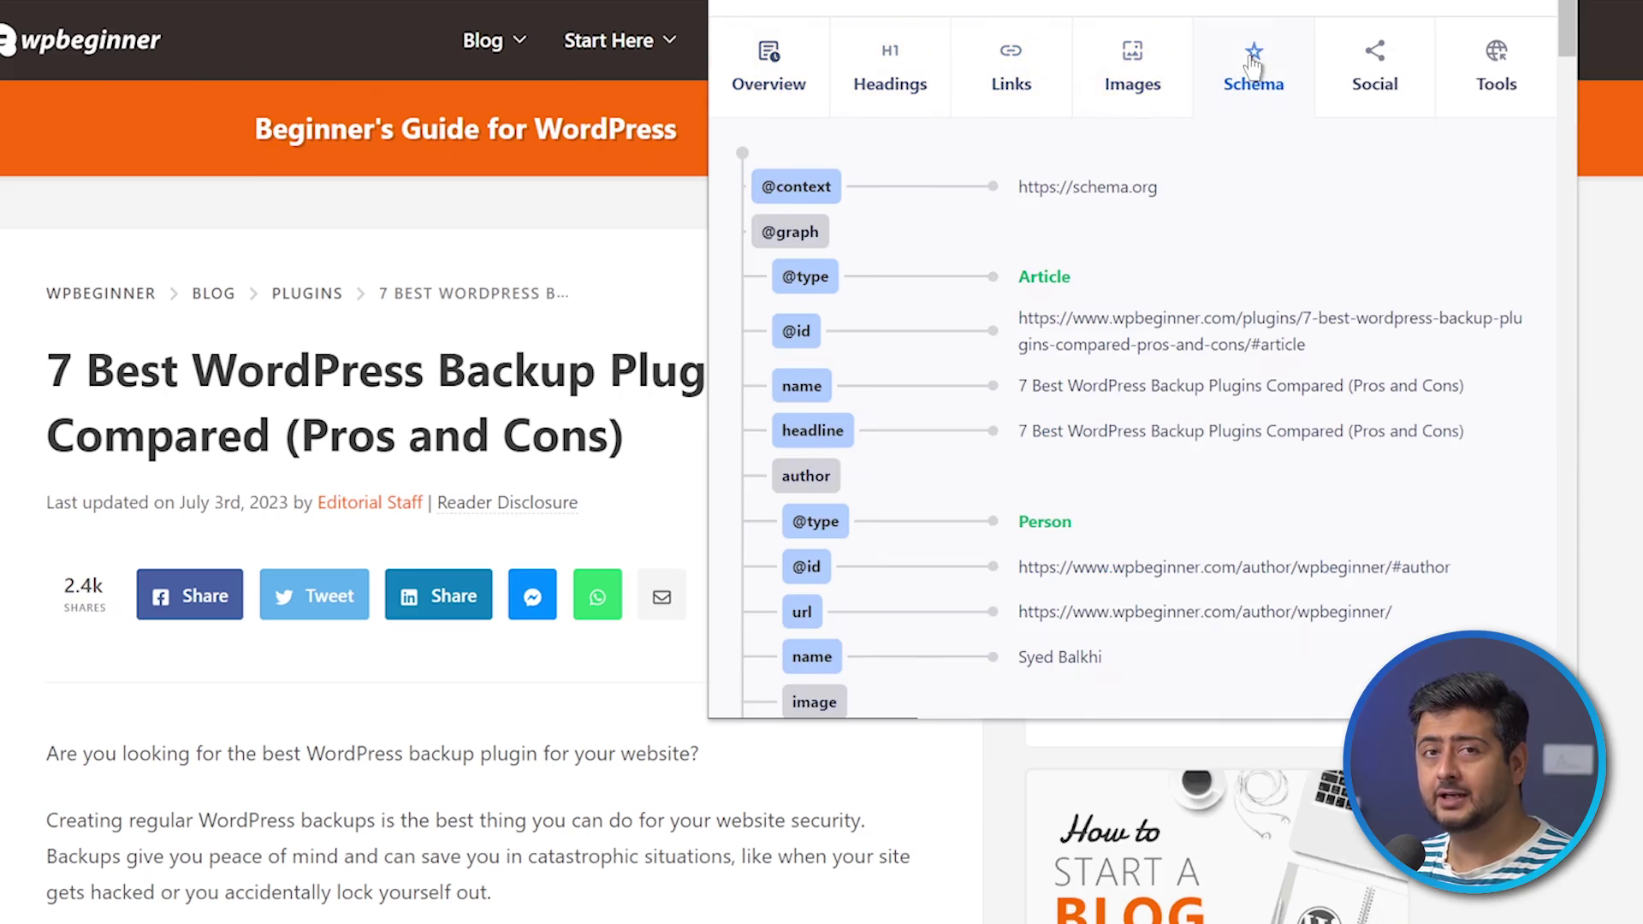
left_click(1399, 61)
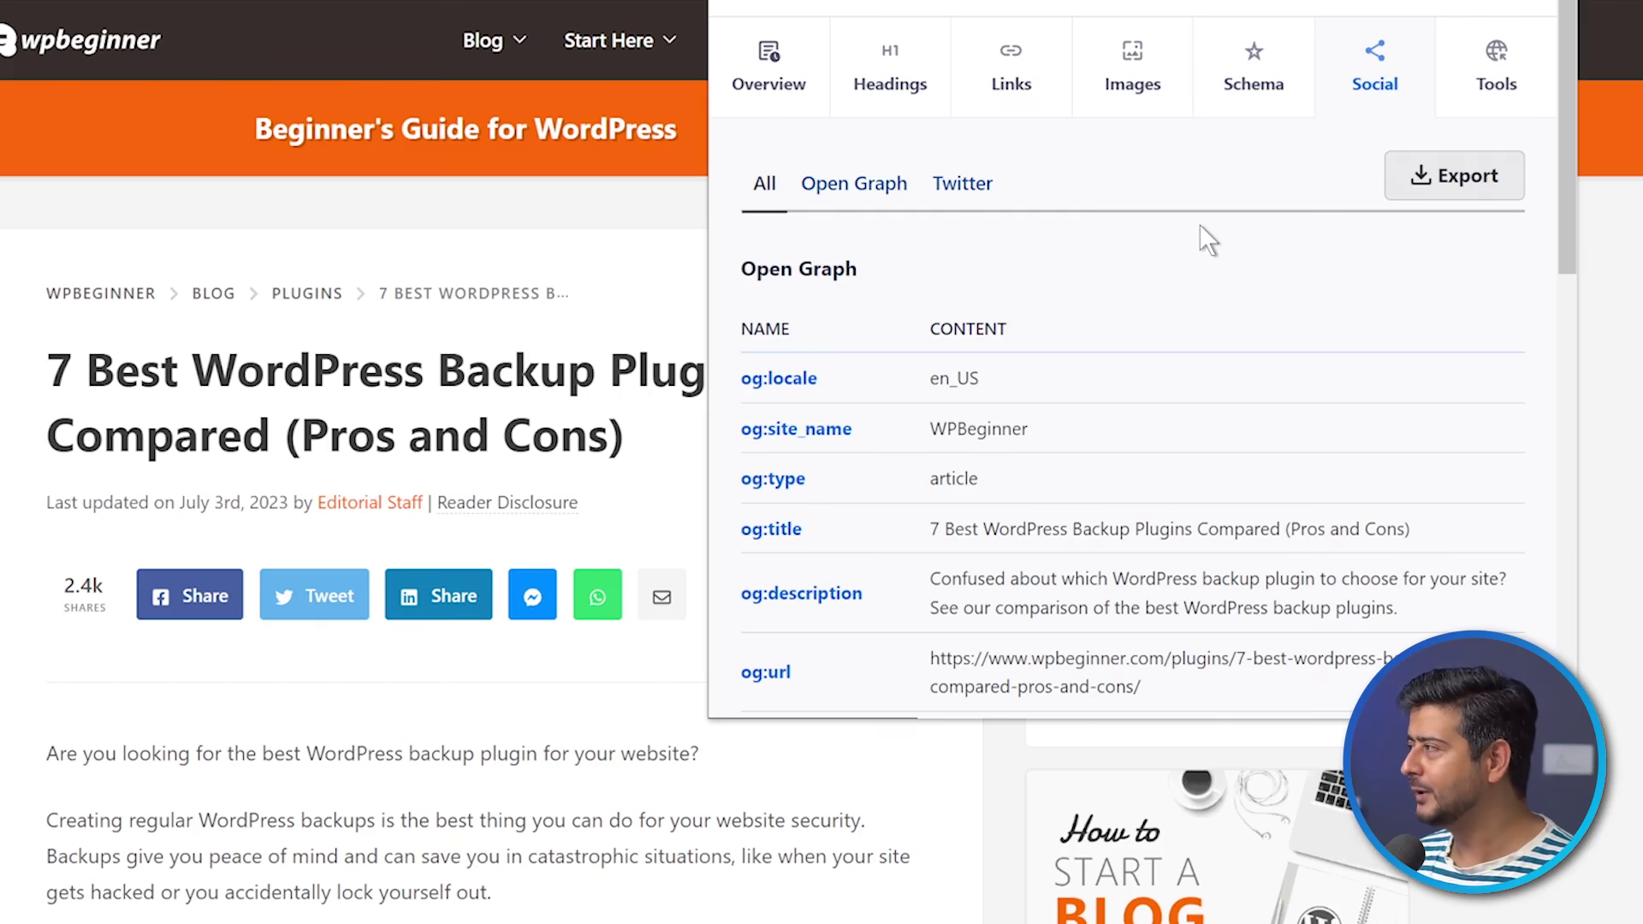
Step: Show the Tools tab's SEO tool links, including PageSpeed Insights, Ahrefs, Moz and Whois
left_click(1489, 64)
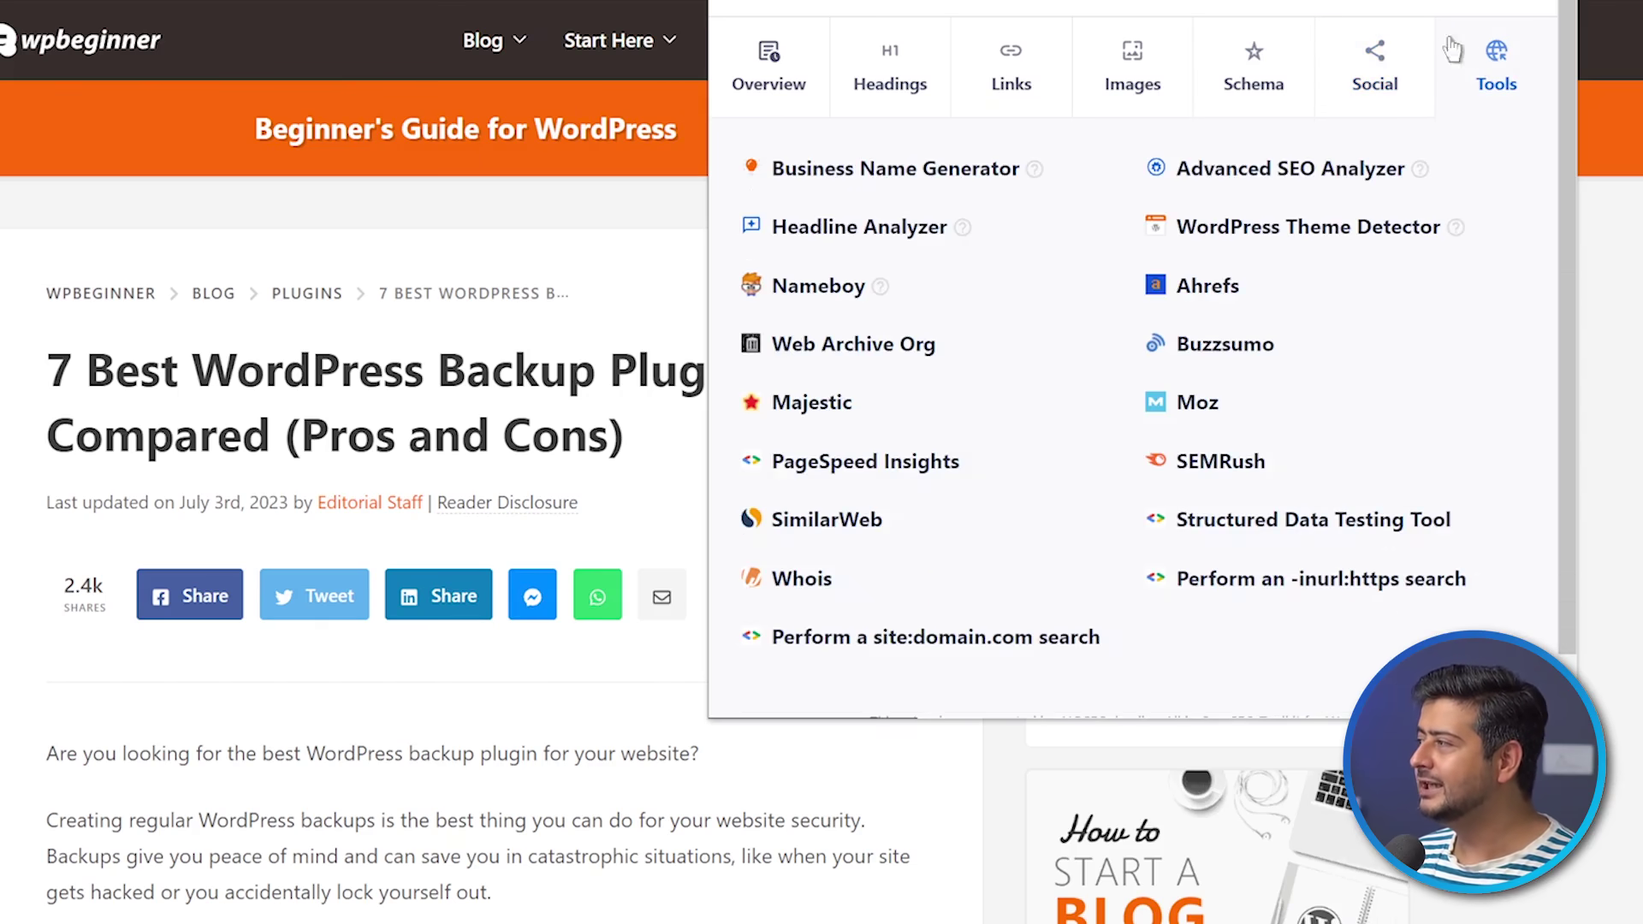